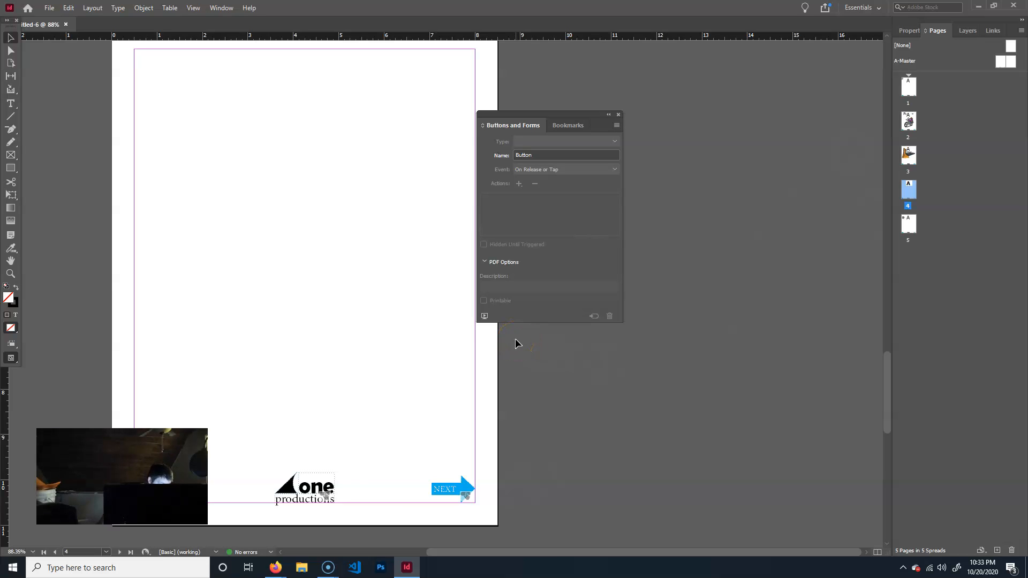
Start placing a file and browse the FreeAgent GoFlex Drive to the portfolio > animations > 2D_animation folder.
click(48, 8)
click(100, 160)
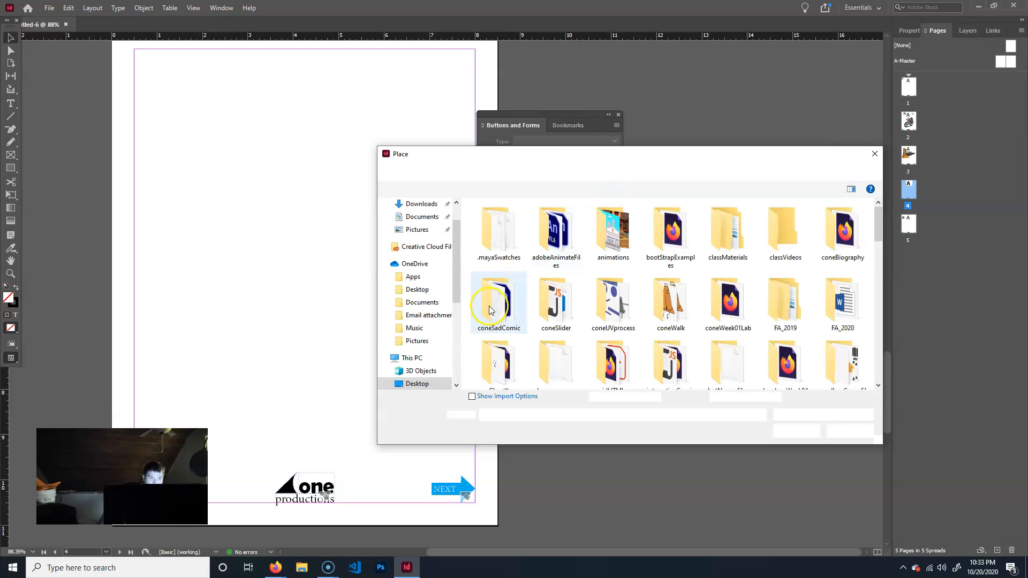
scroll(419, 364, down, 3)
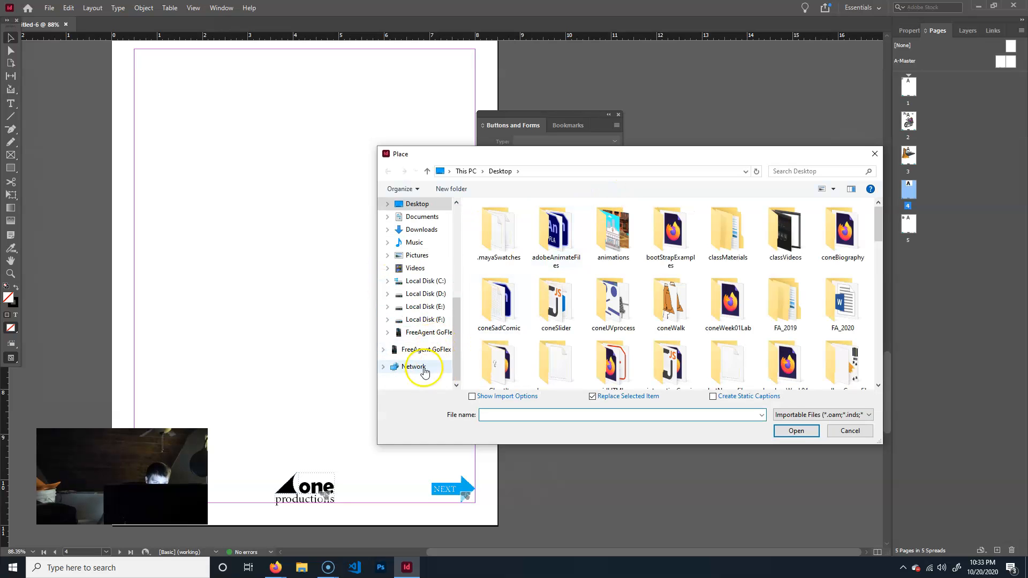
click(428, 332)
scroll(528, 316, down, 5)
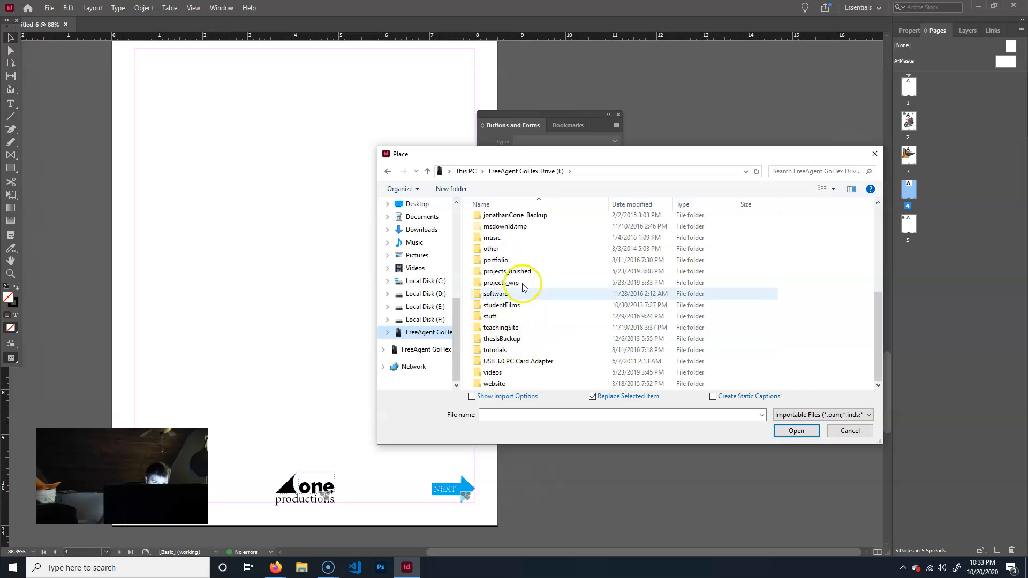
scroll(535, 329, up, 2)
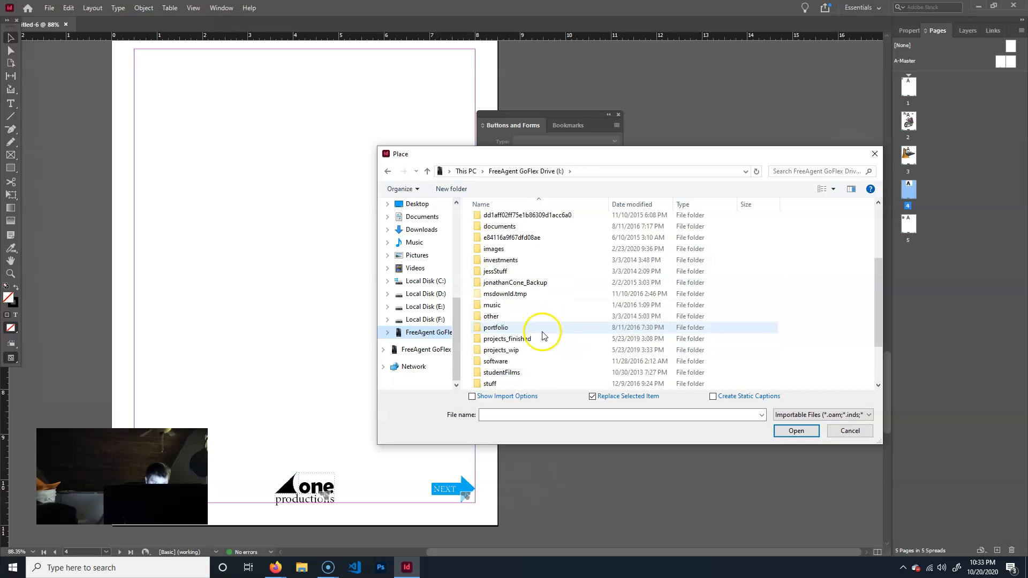
click(503, 328)
double_click(503, 327)
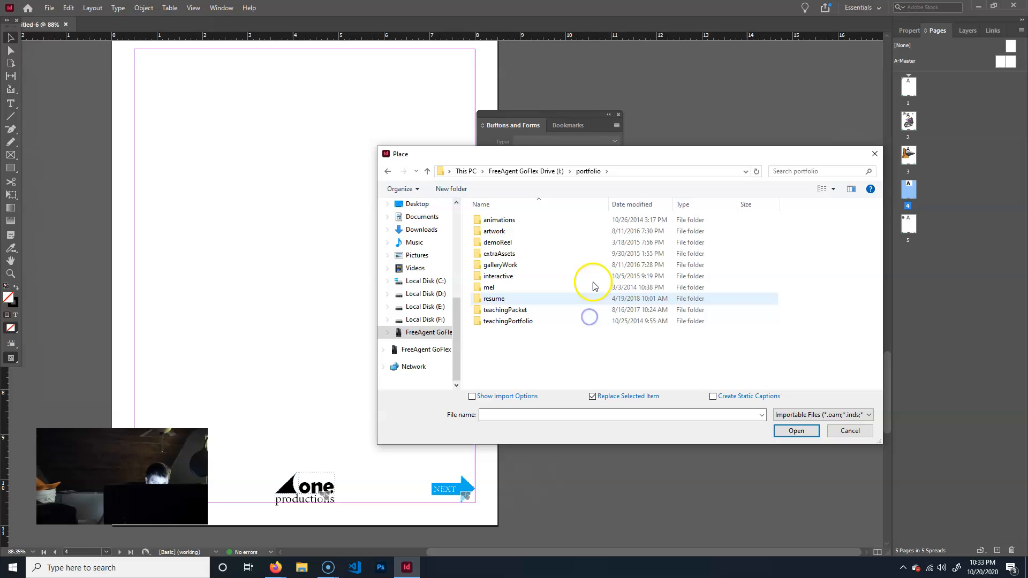
double_click(504, 220)
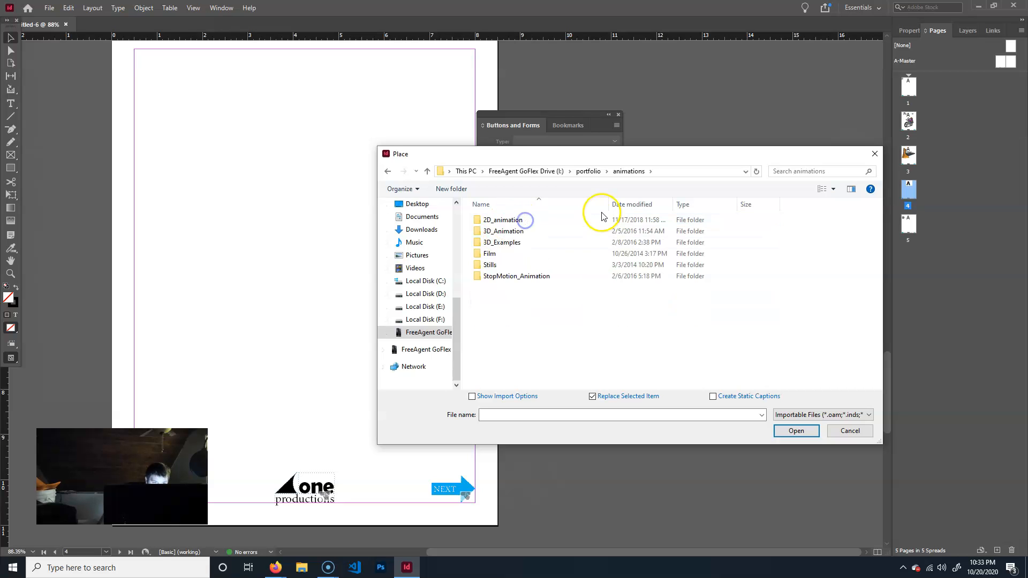
double_click(498, 220)
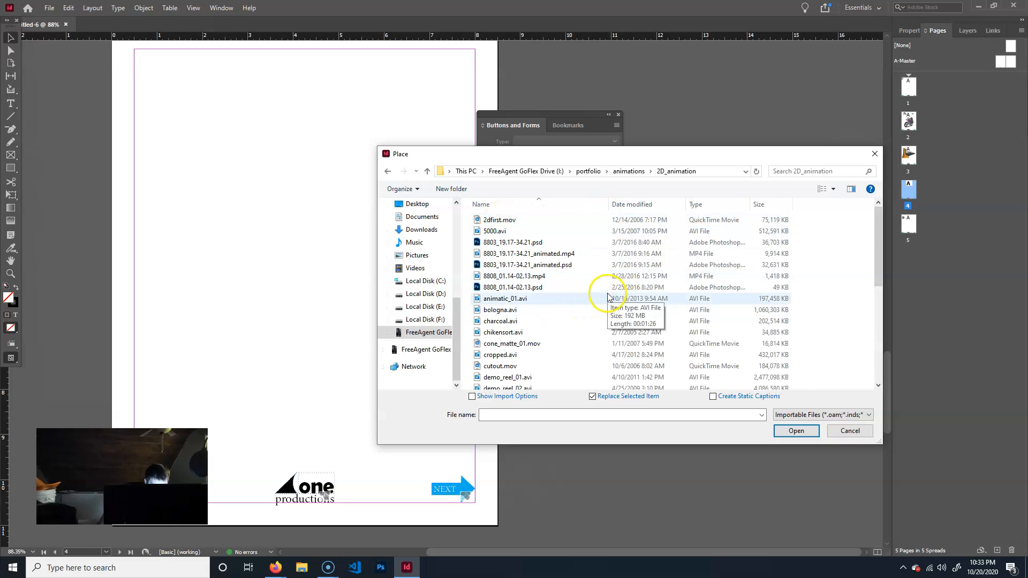
Place the video charcoal.avi on page 4.
click(530, 322)
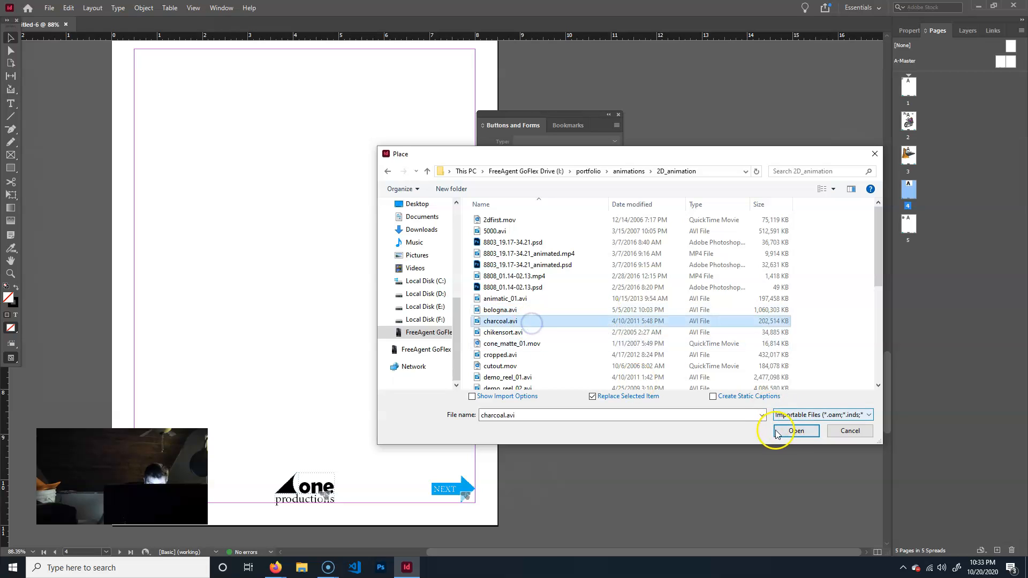
click(796, 431)
click(179, 136)
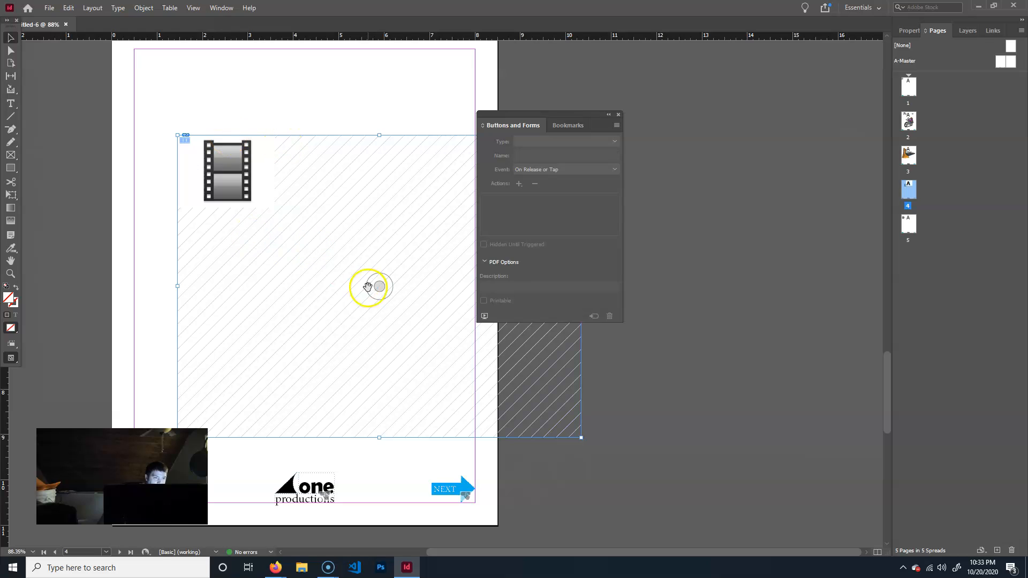
Scale the video frame down proportionally and position it within the page margins above the logo.
drag(415, 226, 360, 182)
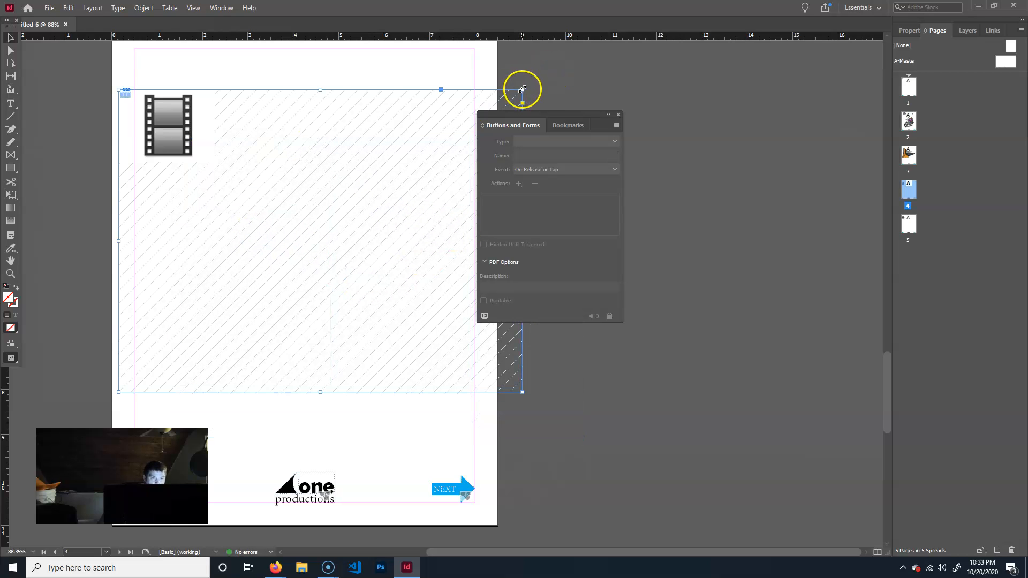
drag(522, 89, 417, 131)
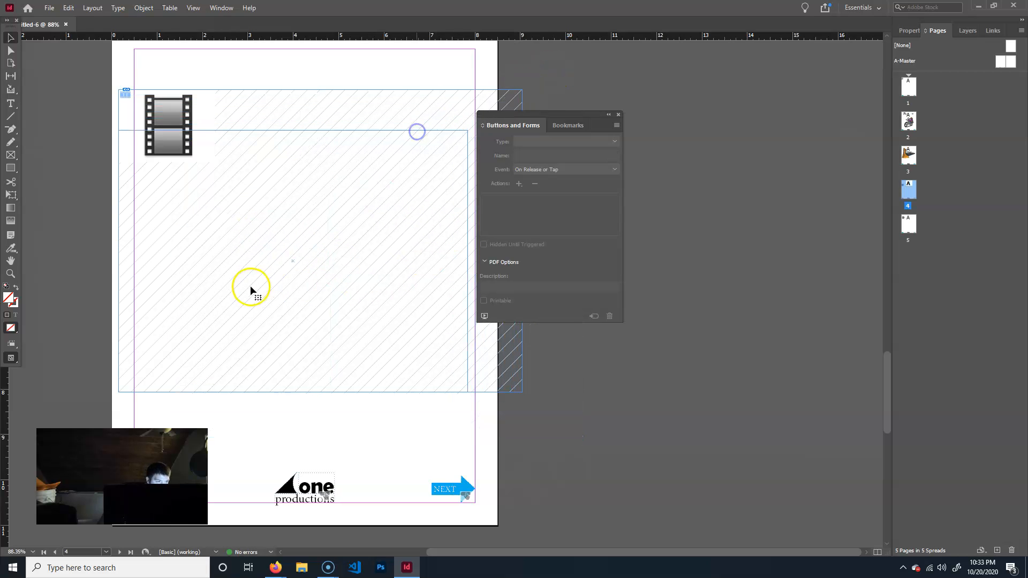
click(286, 213)
drag(286, 213, 293, 169)
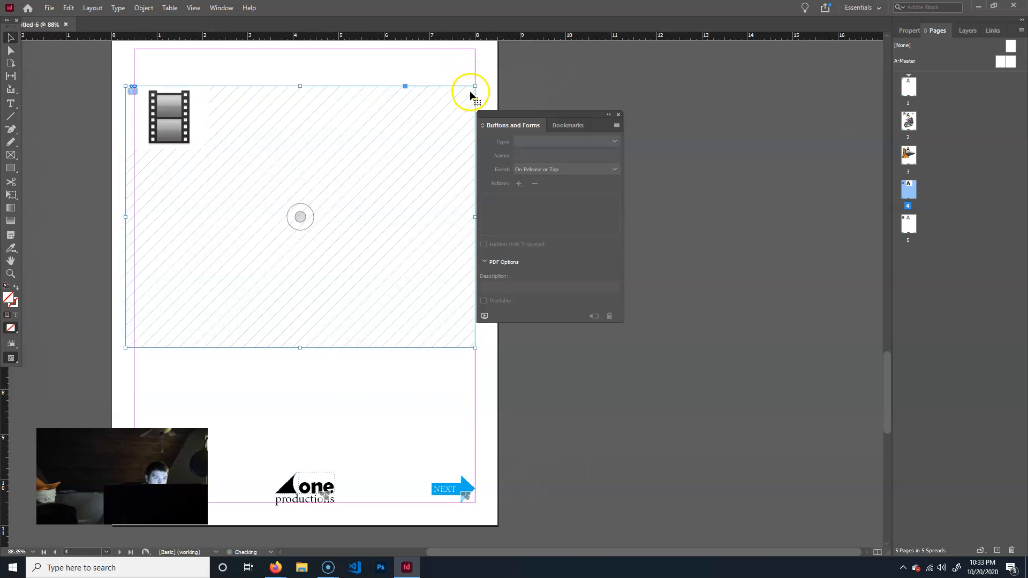
drag(474, 86, 423, 125)
drag(285, 178, 306, 160)
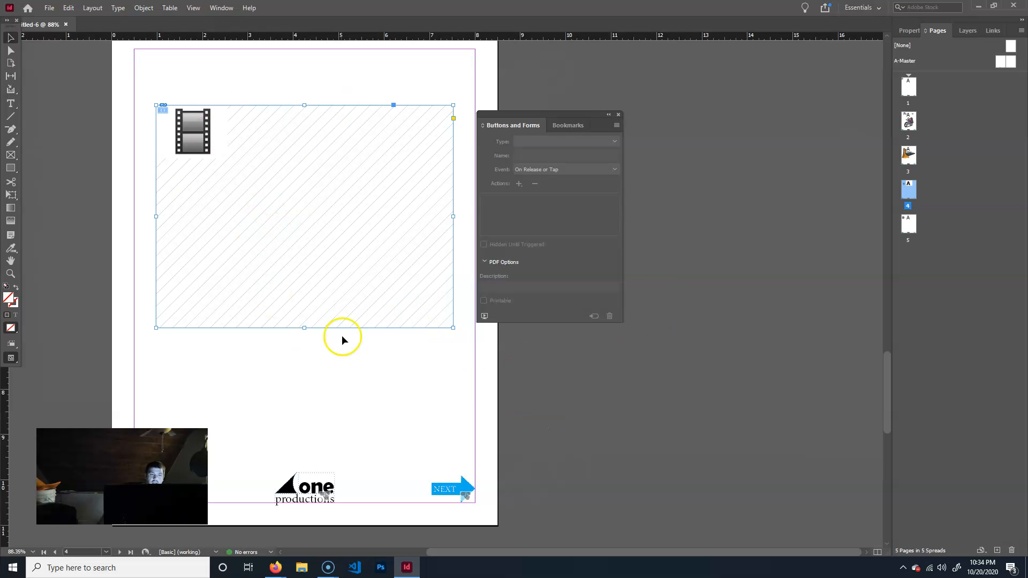
Deselect the video frame and review the document's linked files.
click(321, 202)
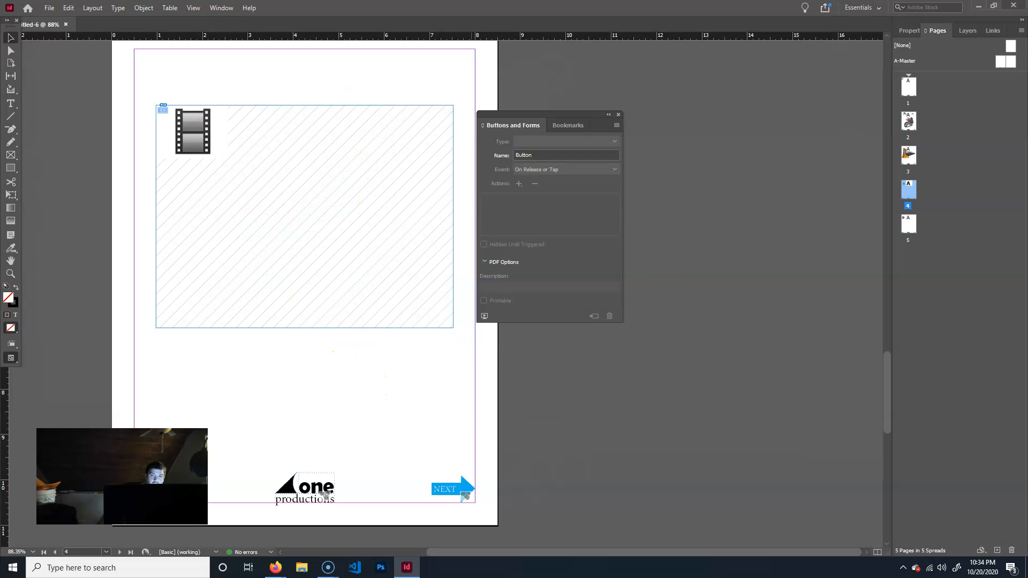
click(986, 34)
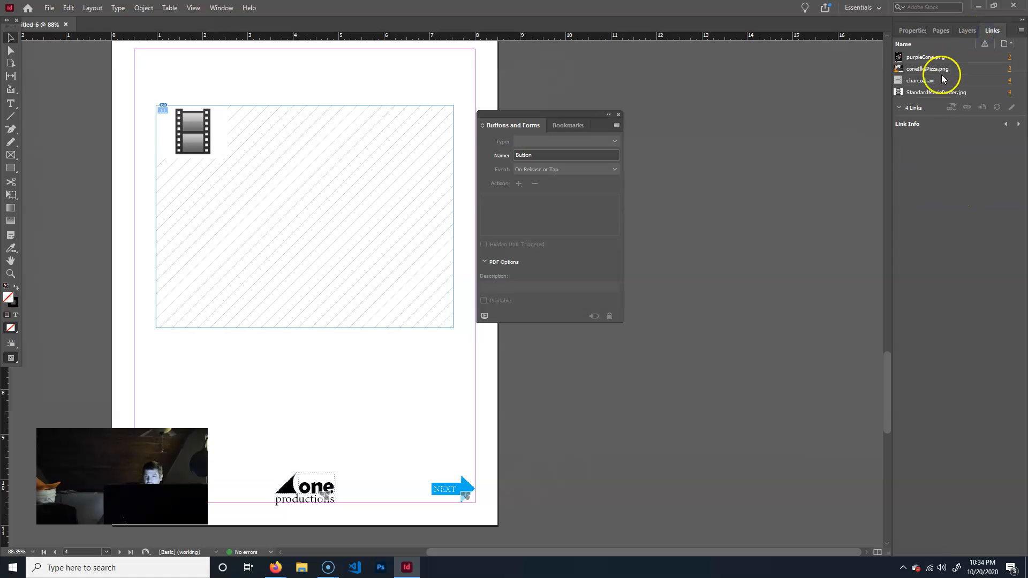
click(939, 31)
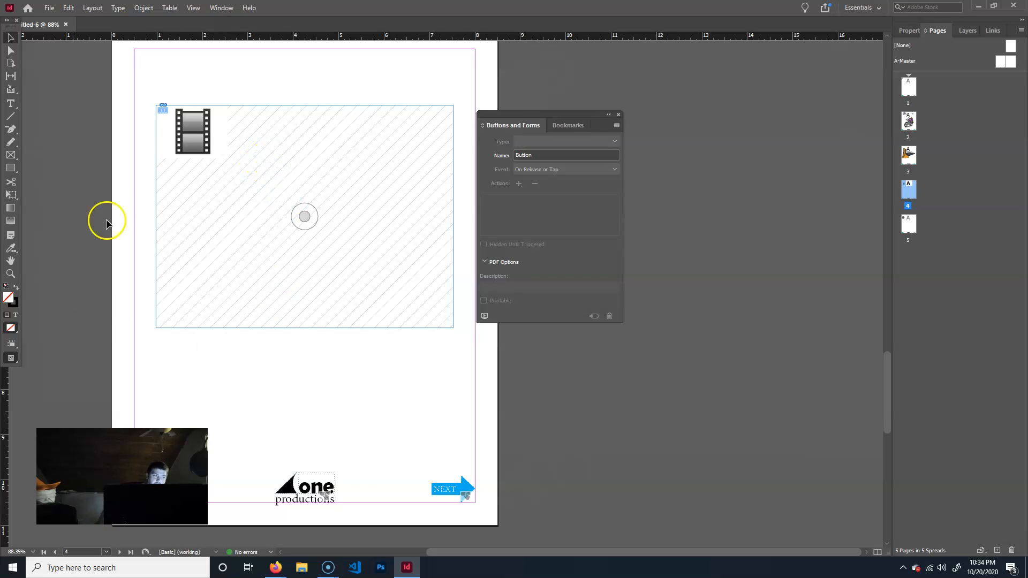
Draw a rectangle about 1.55 by 0.53 in below the video frame and fill it with the Registration swatch.
click(11, 168)
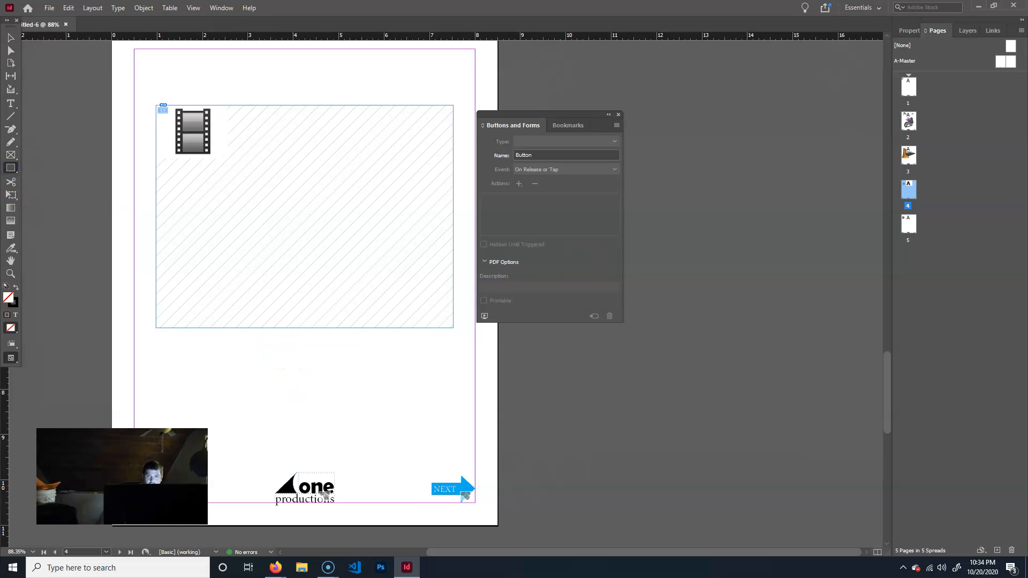
click(914, 30)
drag(273, 338, 345, 362)
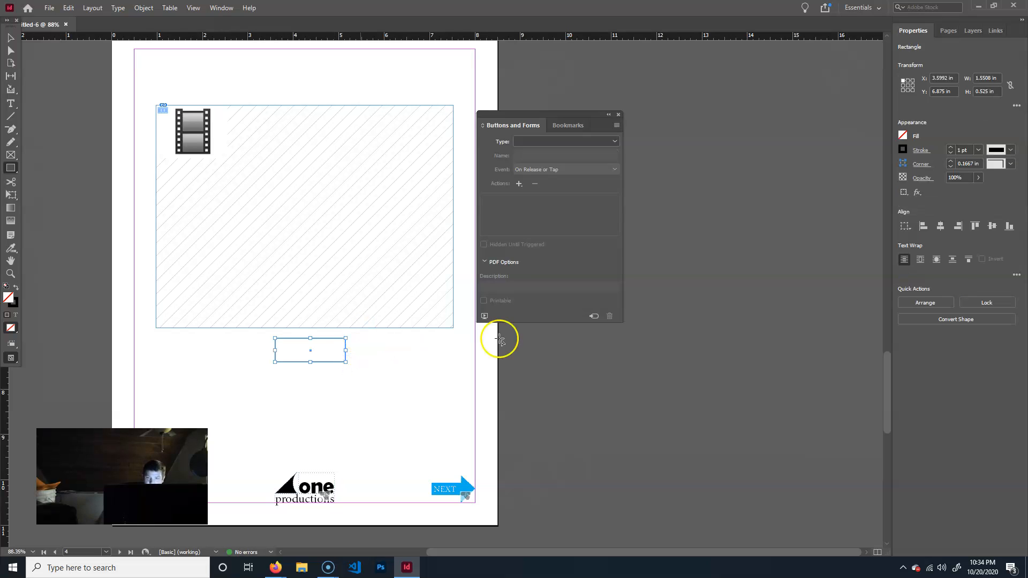
click(902, 136)
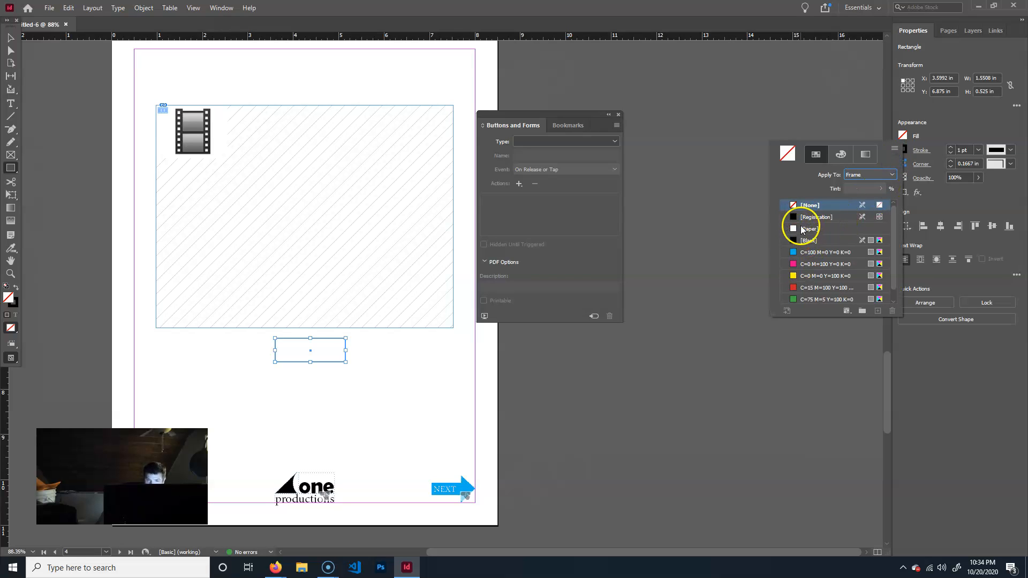
click(808, 218)
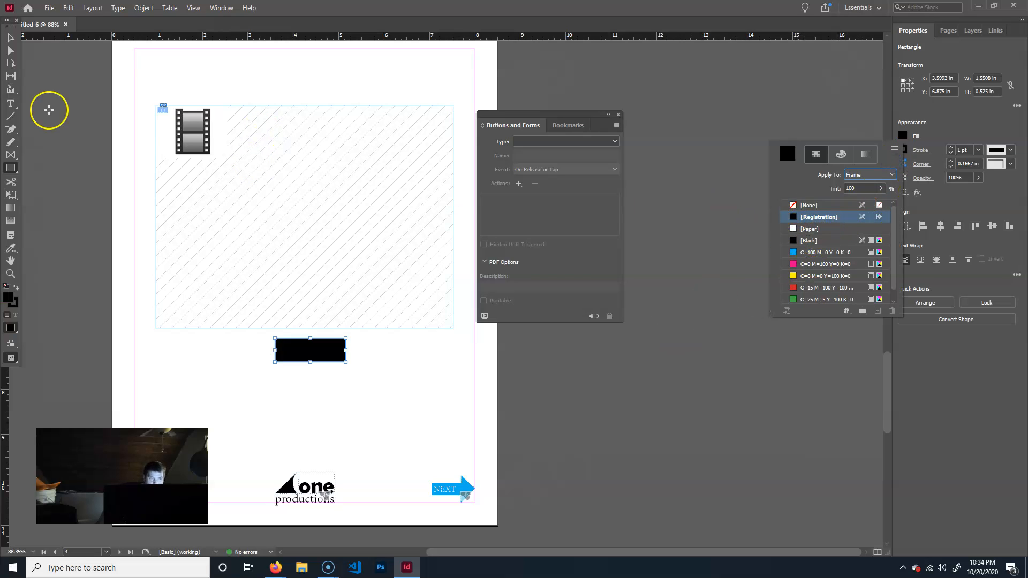
click(18, 45)
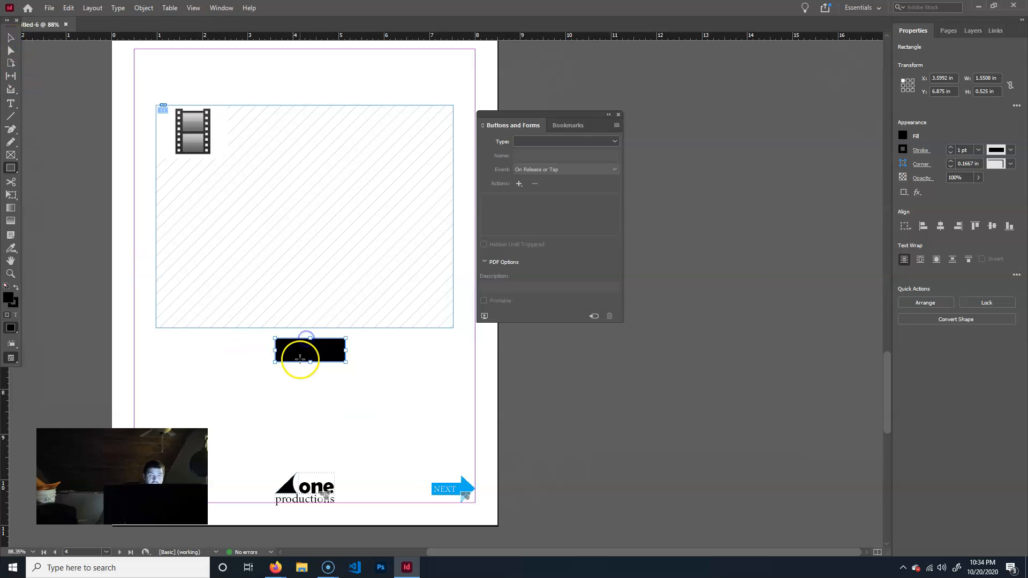
click(10, 38)
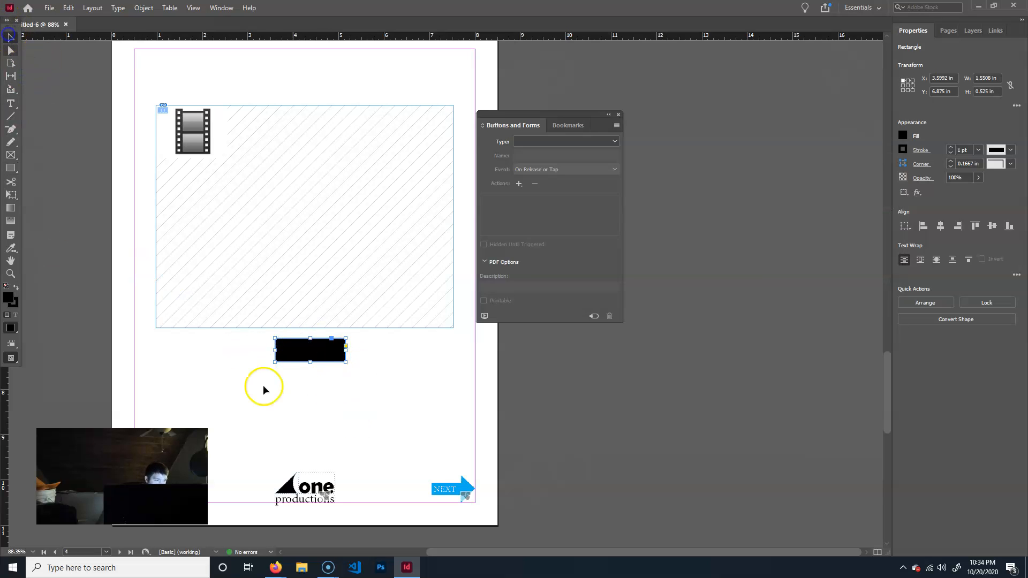
Convert the black rectangle to a button and add a Video action to it.
click(581, 141)
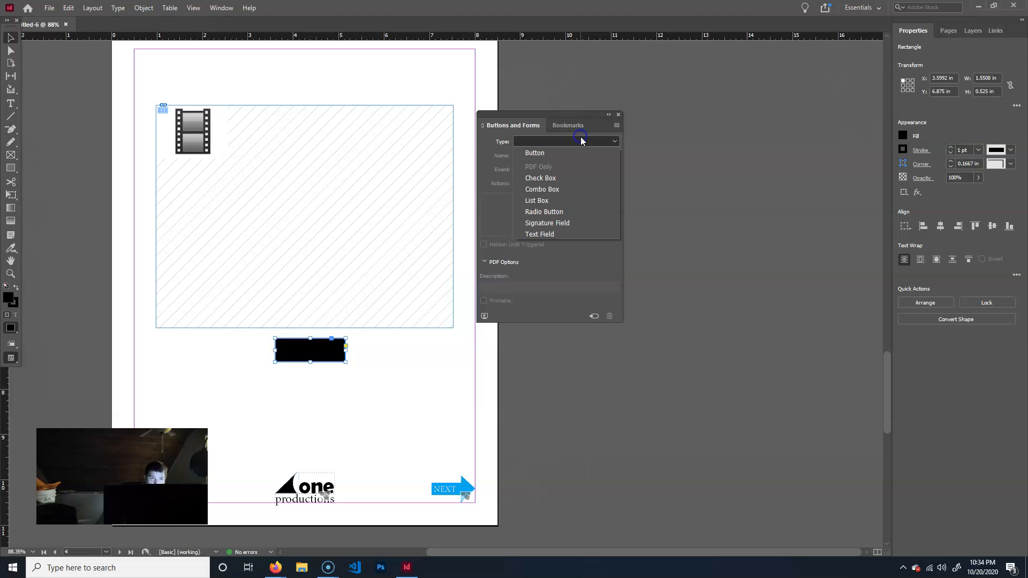
click(544, 159)
drag(536, 113, 681, 114)
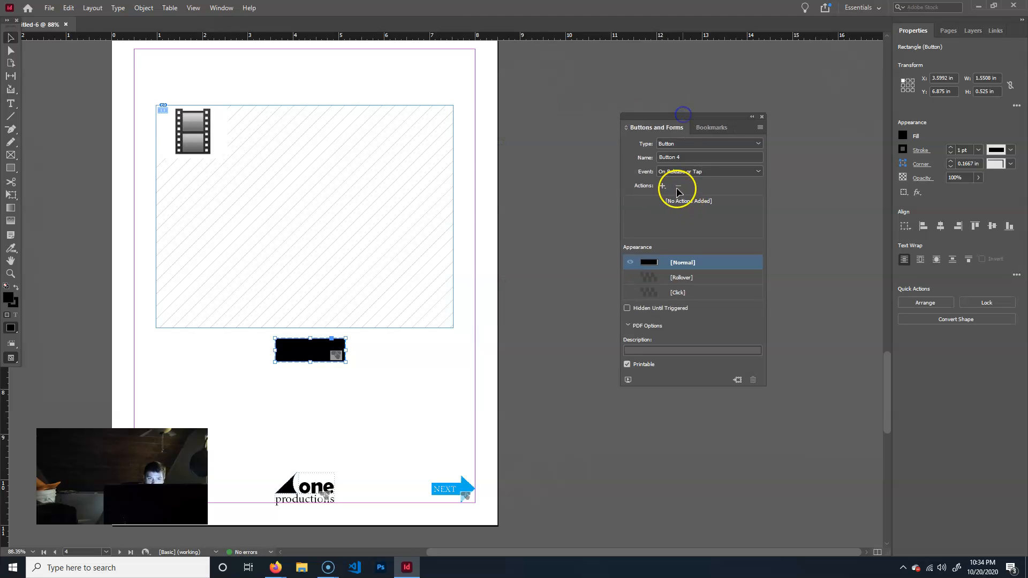
click(662, 187)
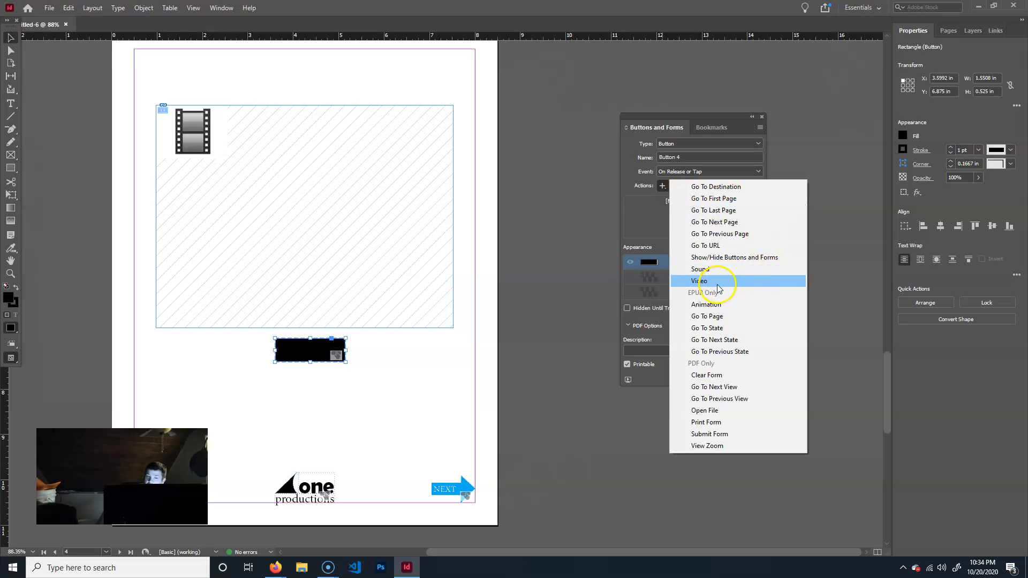
click(699, 281)
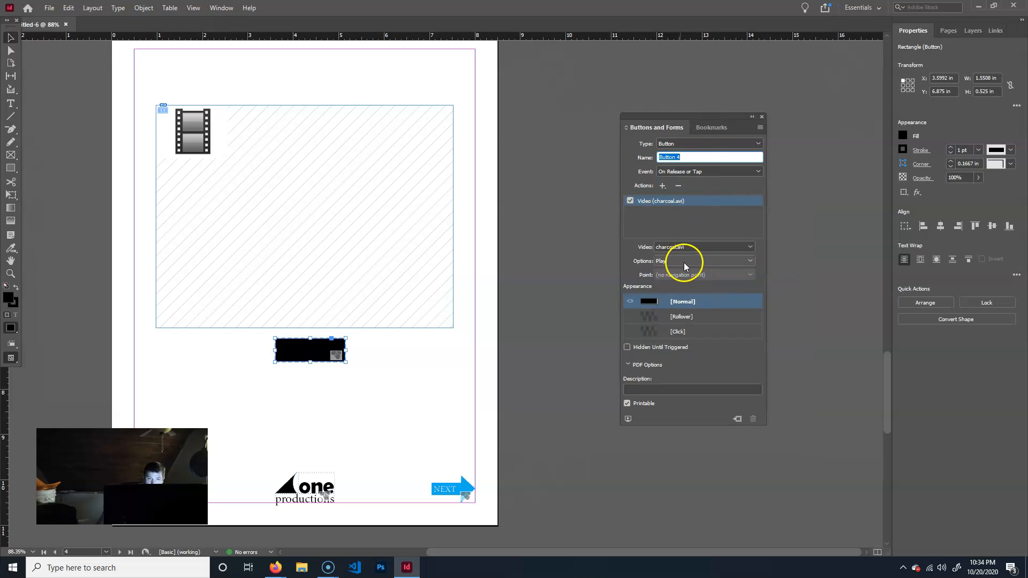
Examine the playback options and the selectable videos of the button's video action.
click(684, 262)
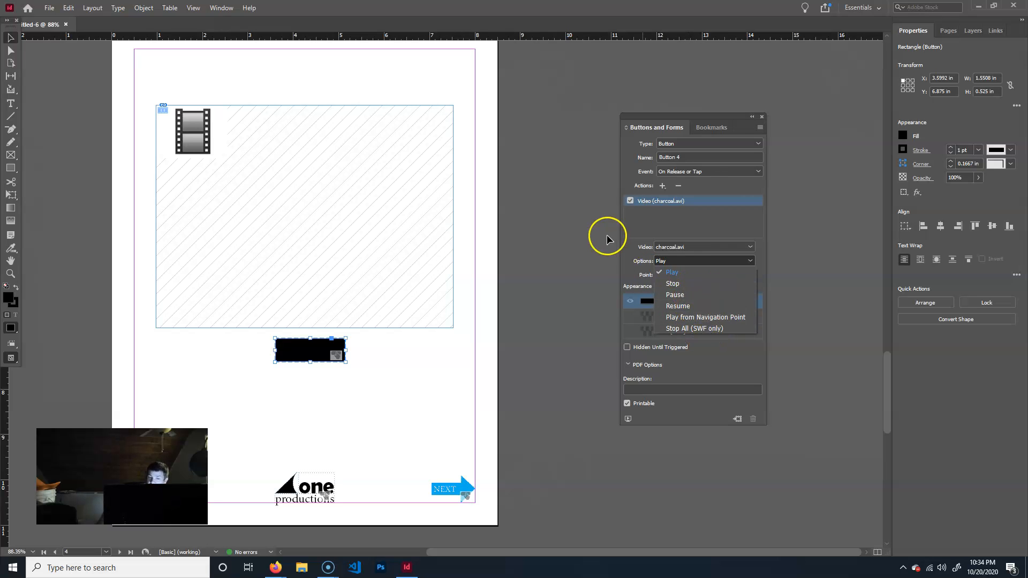
click(639, 257)
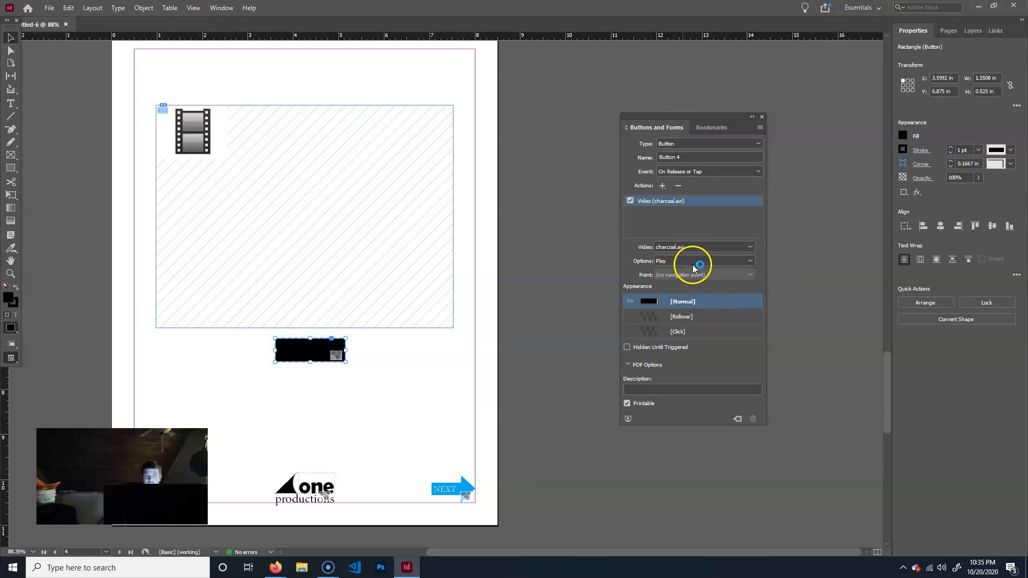
click(711, 247)
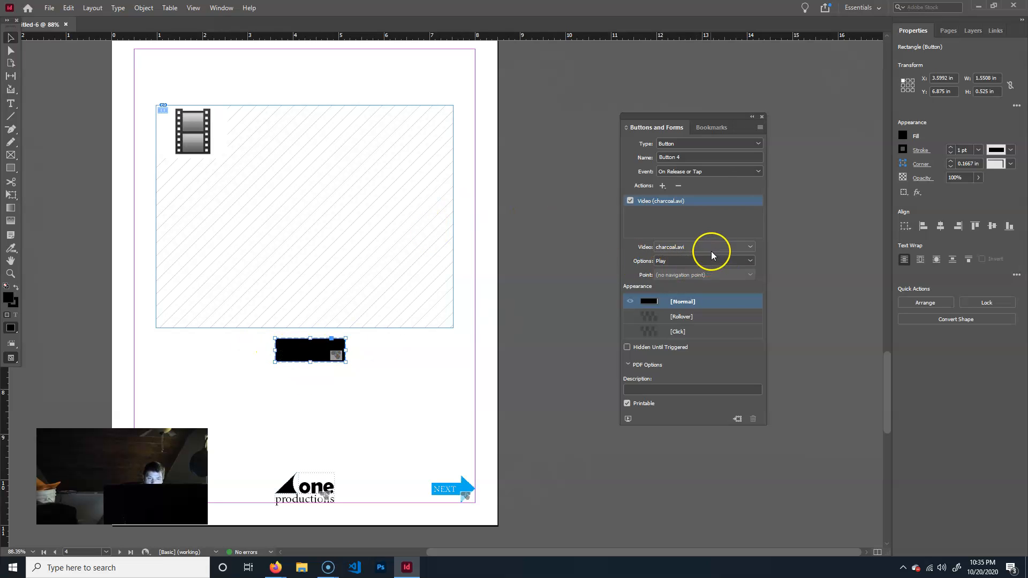
click(683, 259)
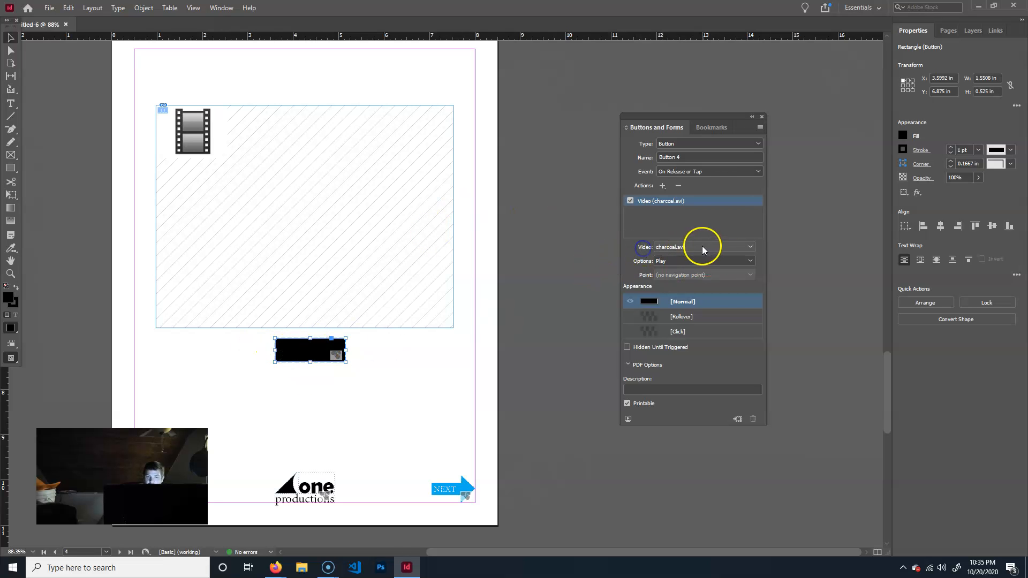
click(701, 248)
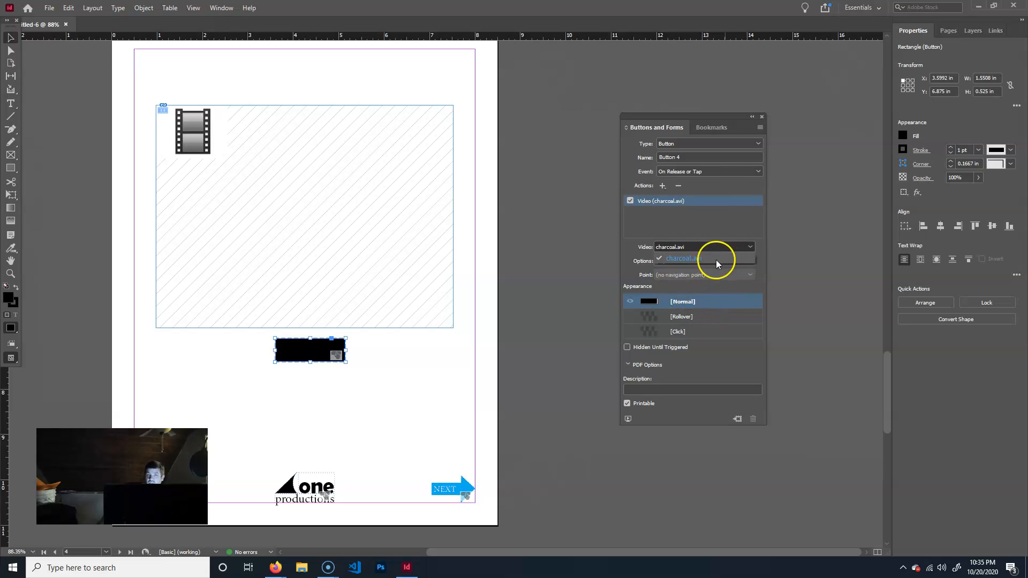
click(634, 250)
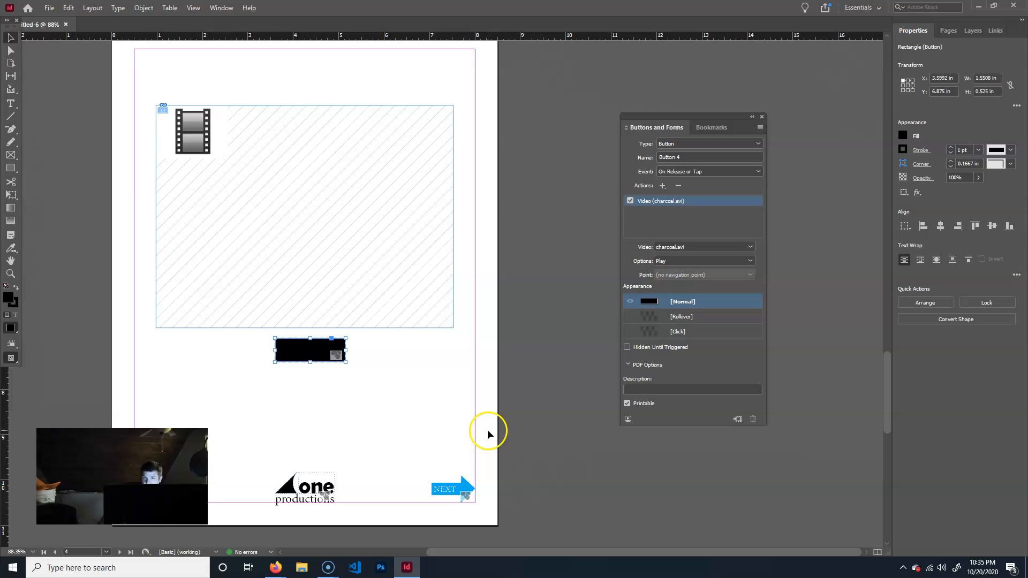
On the left page of A-Master, add a small text frame reading "Resume".
click(946, 31)
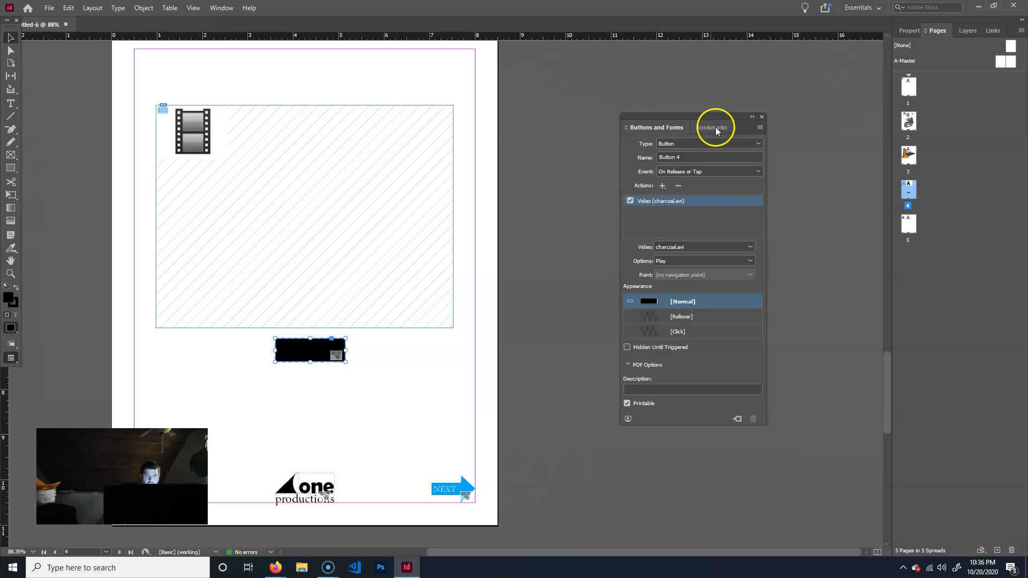
double_click(1000, 67)
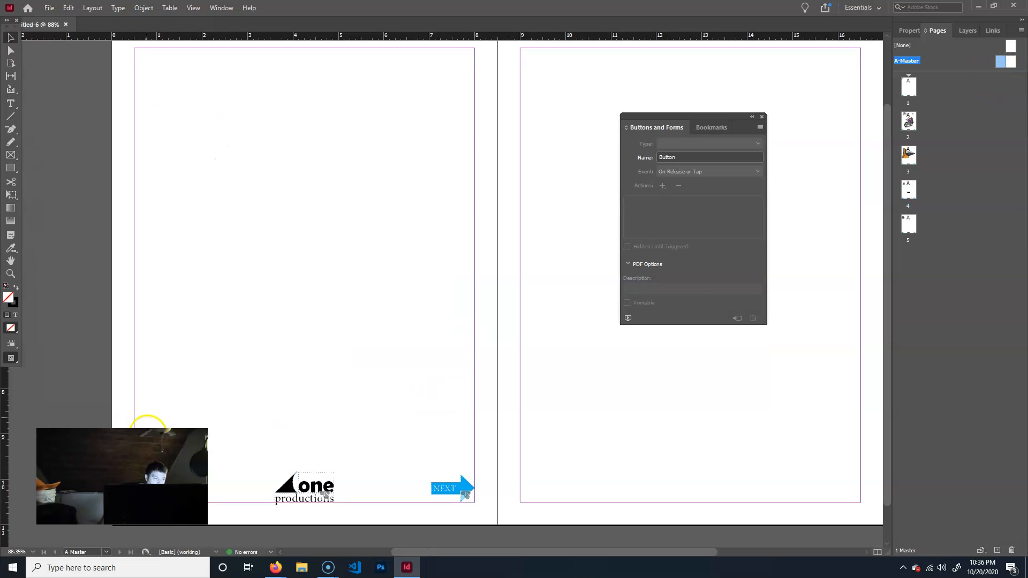
click(10, 103)
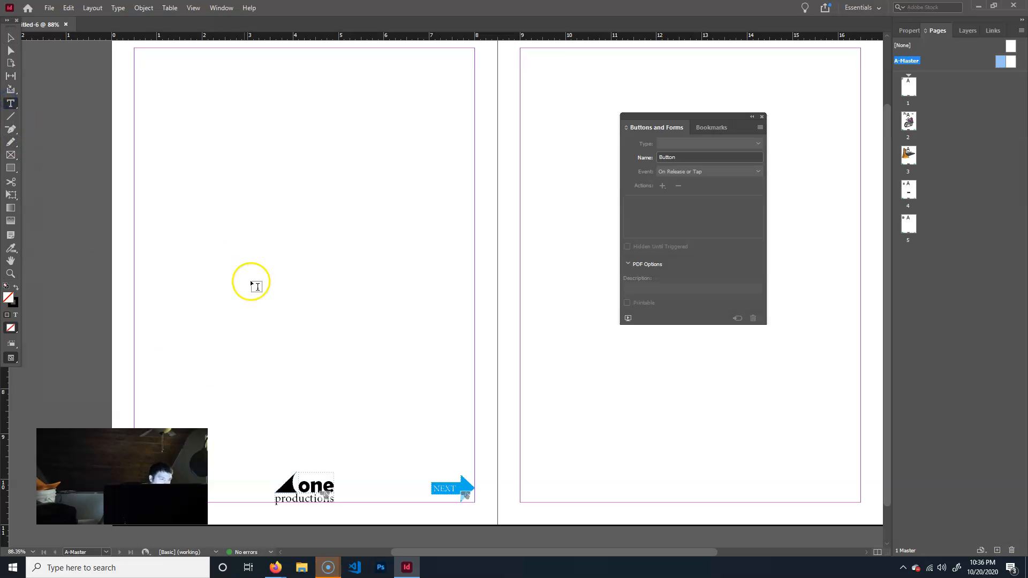
drag(193, 293, 250, 310)
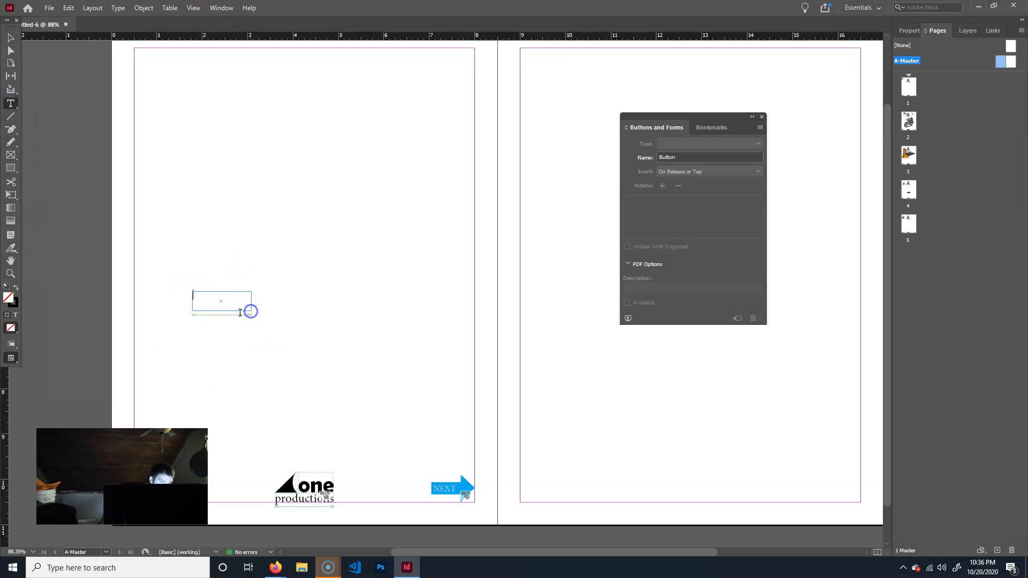
text(Rew)
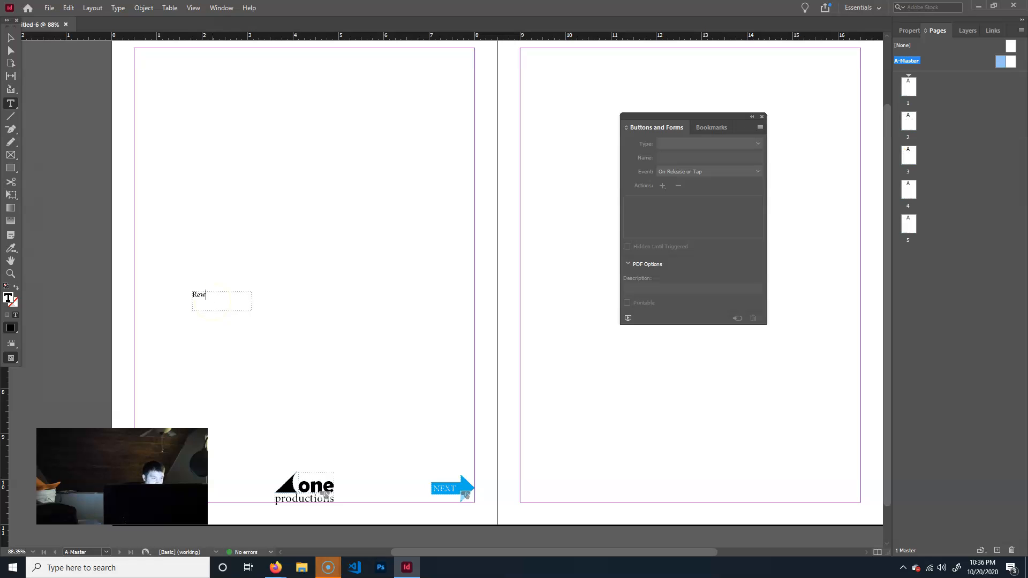
text(susume)
Shrink the Resume text frame to fit its text and move it to the bottom margin beside the logo.
click(10, 37)
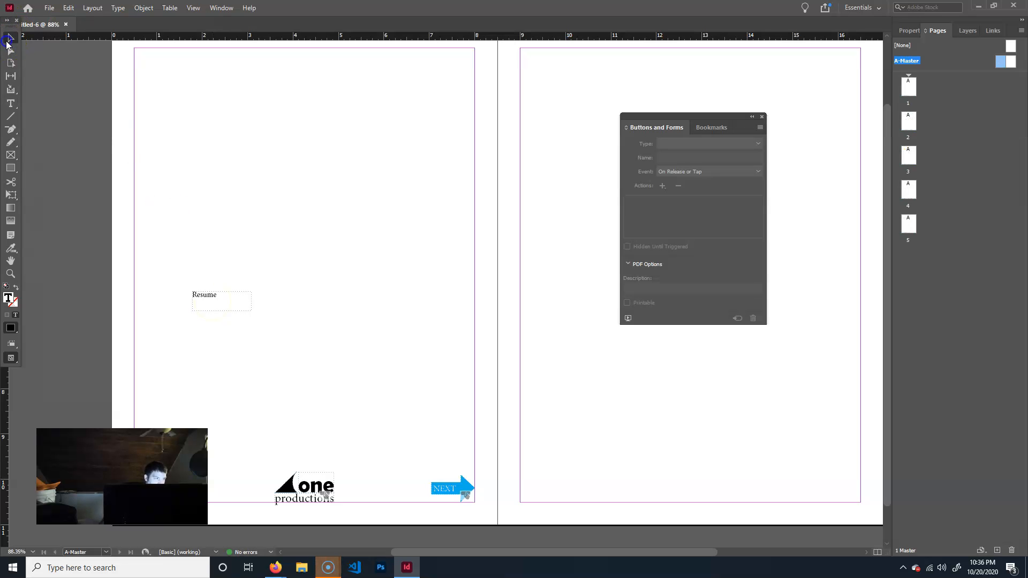
drag(251, 311, 219, 298)
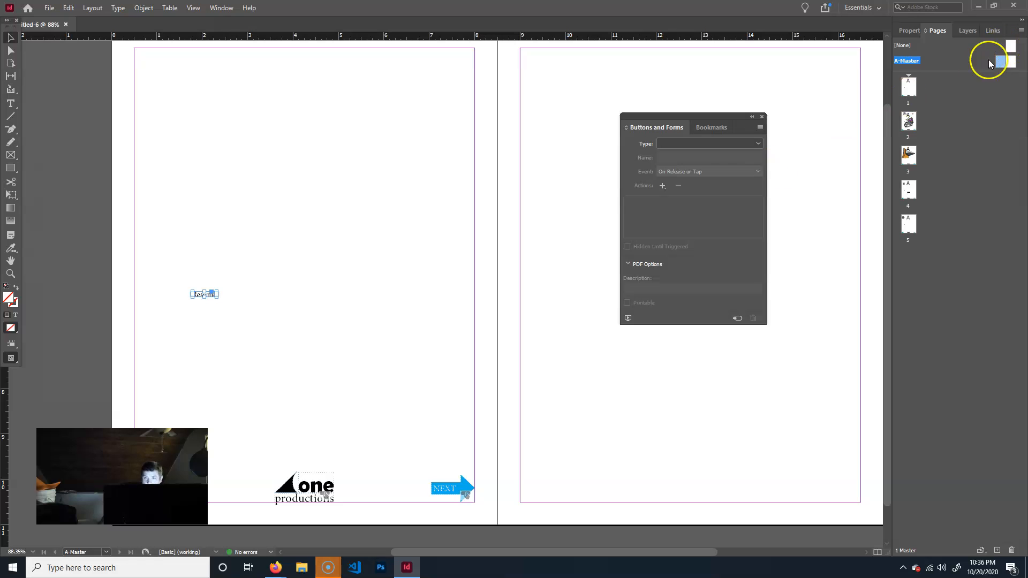
drag(209, 522, 223, 495)
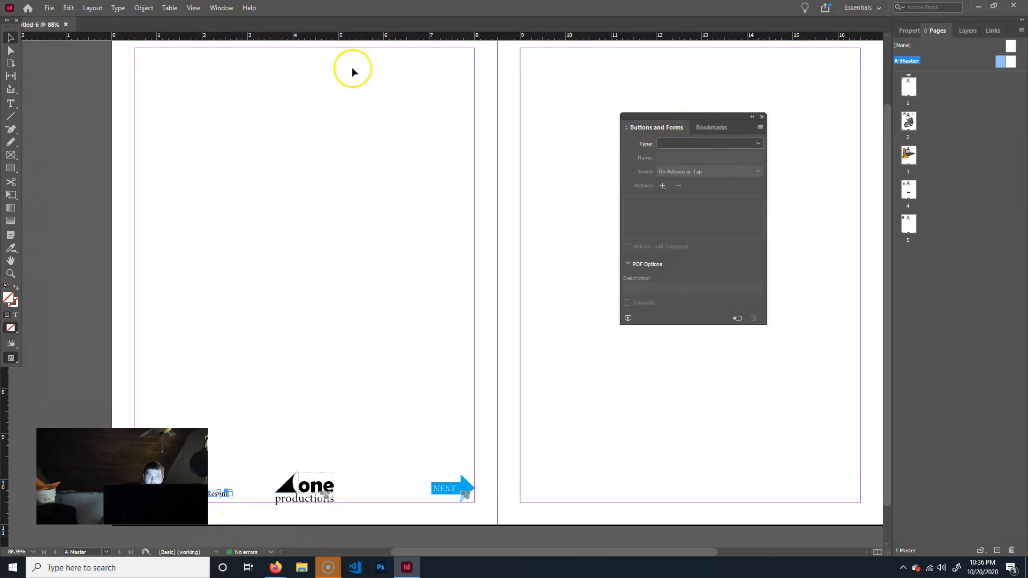
Convert the Resume text frame on the master page to a button.
click(233, 10)
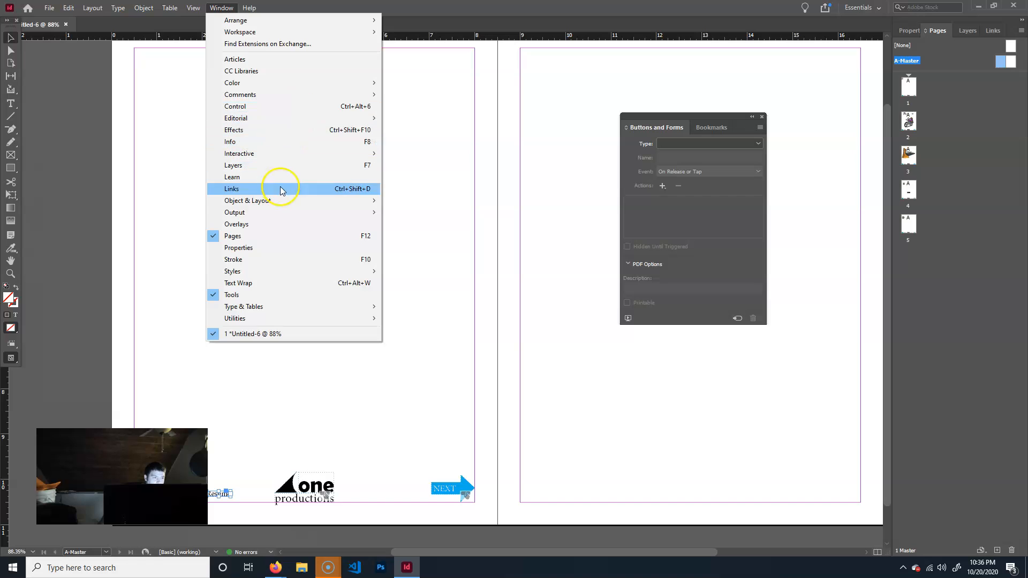
mouse_move(287, 154)
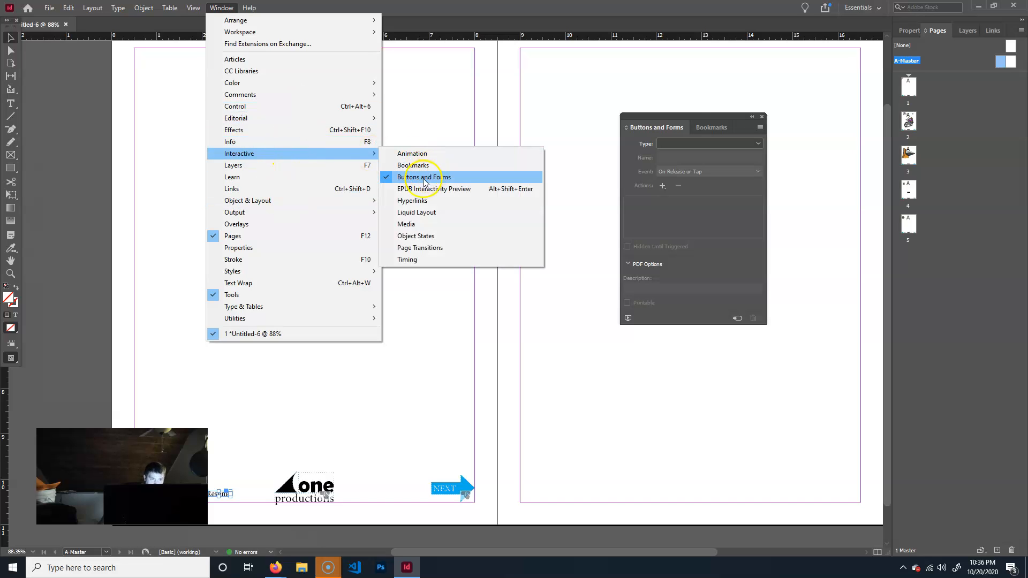
click(691, 115)
click(714, 142)
click(695, 163)
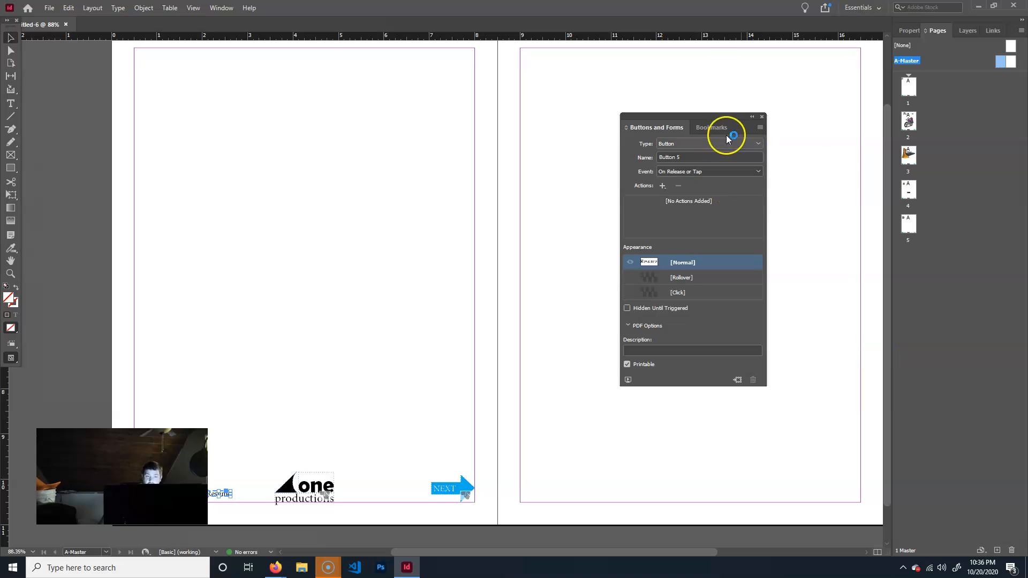
Go to page 5 with the resume text and bring up the document's bookmarks.
click(910, 234)
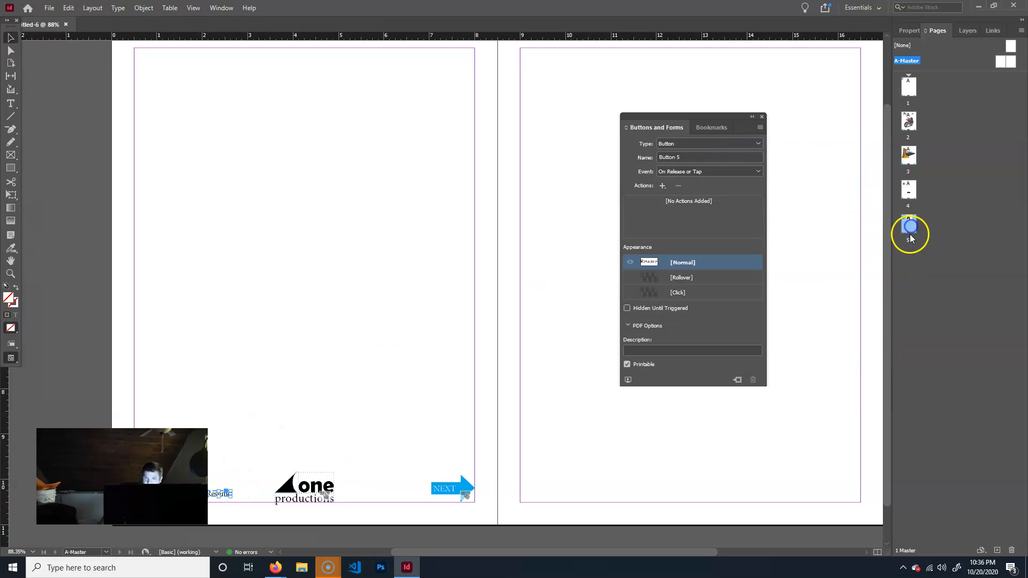
double_click(909, 234)
click(726, 154)
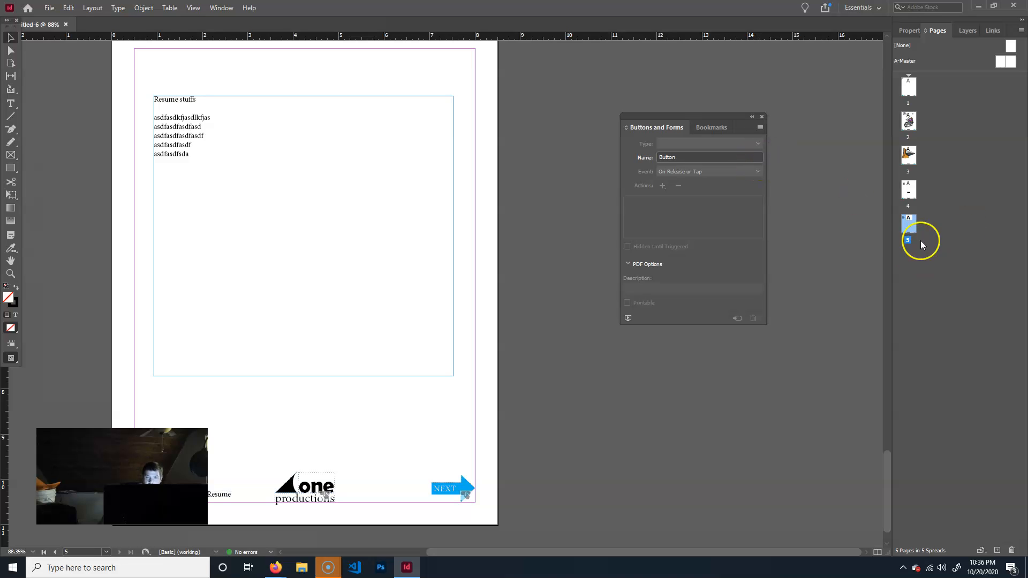
click(719, 128)
click(221, 8)
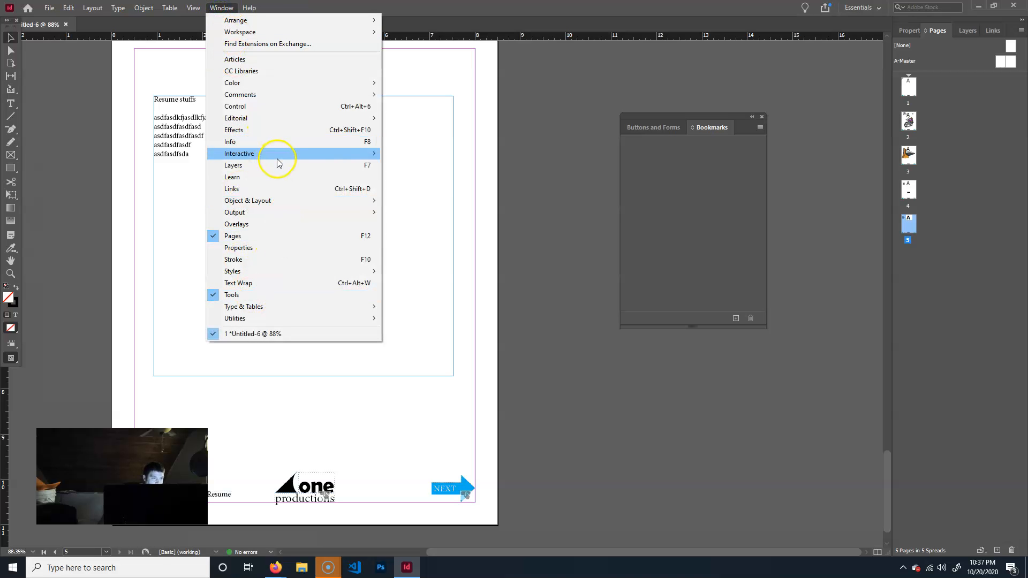
mouse_move(277, 159)
click(450, 166)
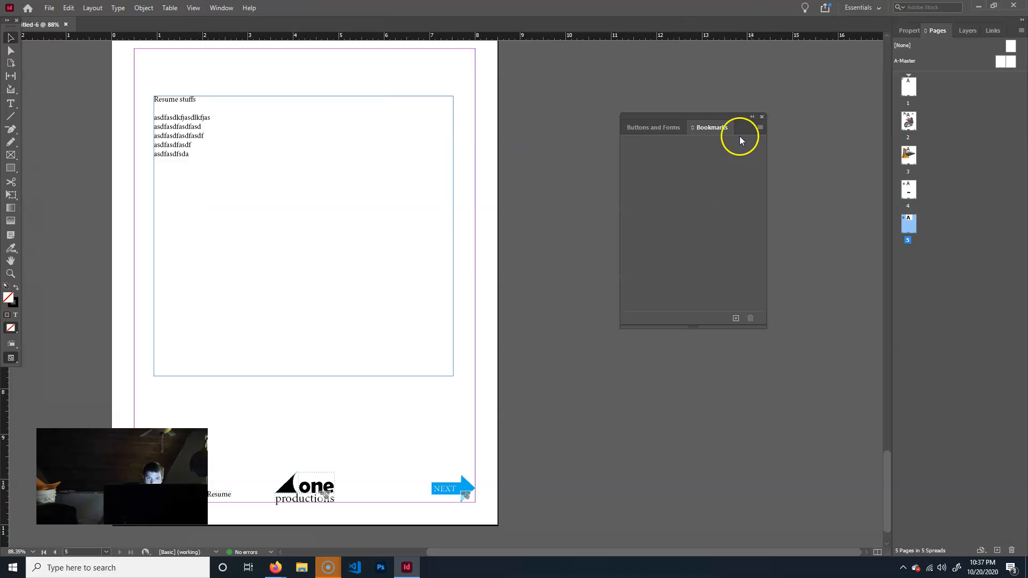
Add a bookmark named "resume" to page 5.
double_click(904, 225)
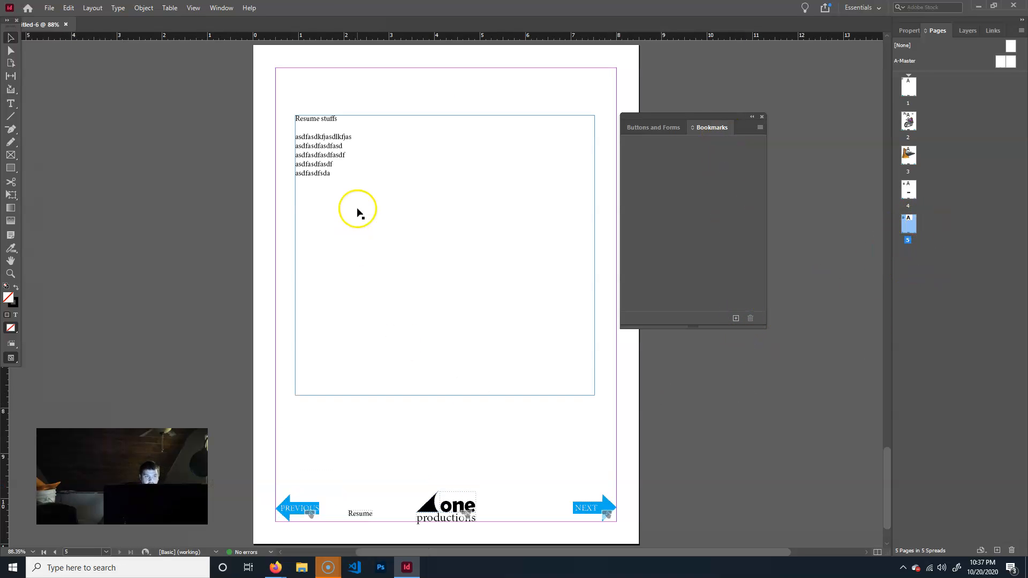
click(735, 319)
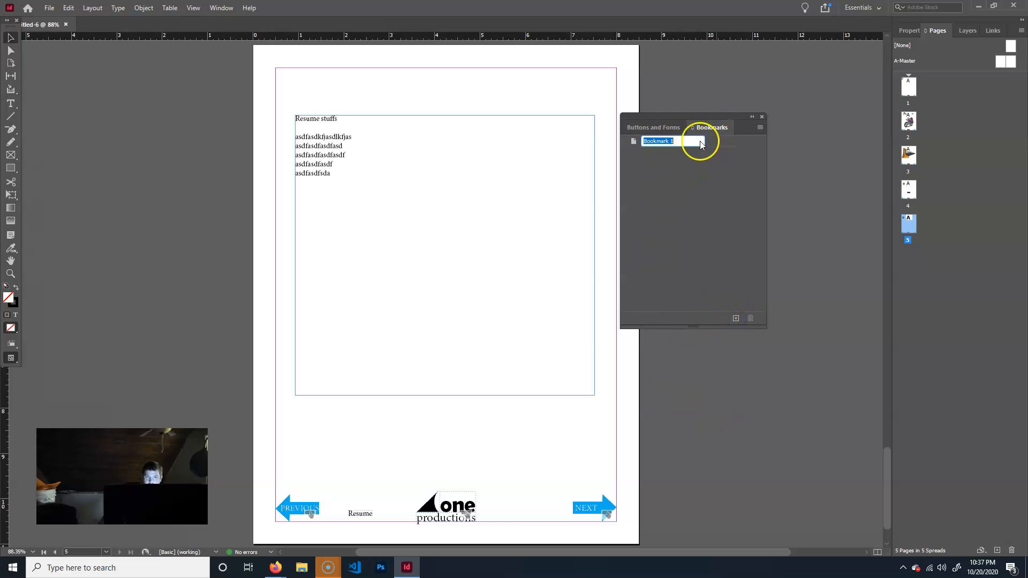
text(resume)
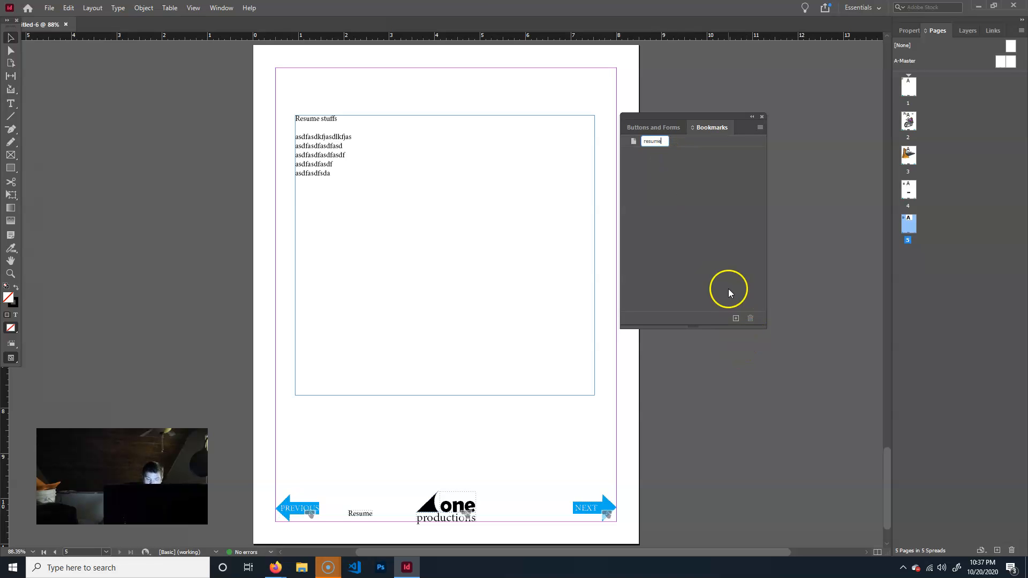
key(Return)
double_click(901, 166)
double_click(907, 228)
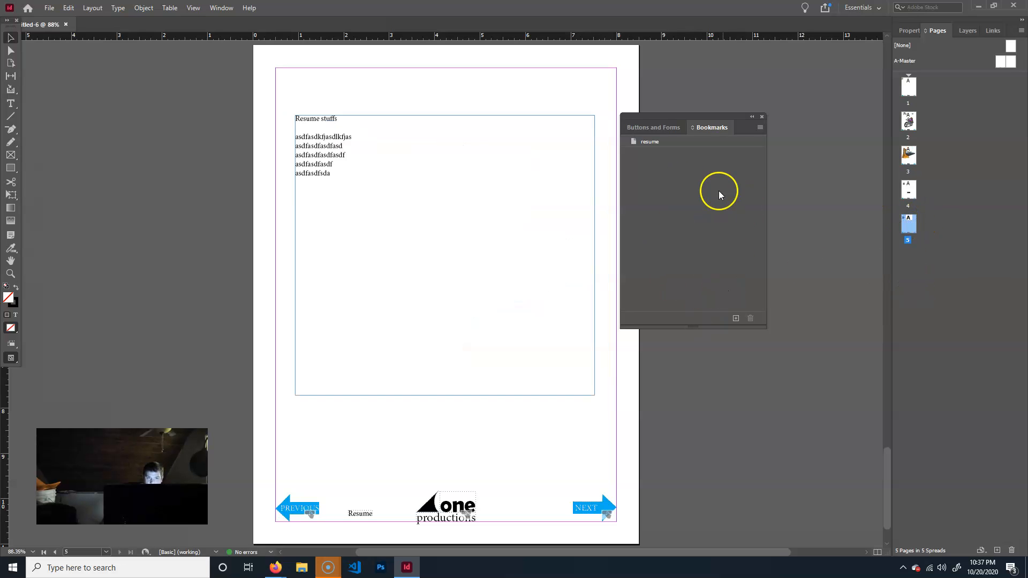
Give the Resume button on A-Master a Go To Destination action targeting the "resume" bookmark in Untitled-6.
click(653, 128)
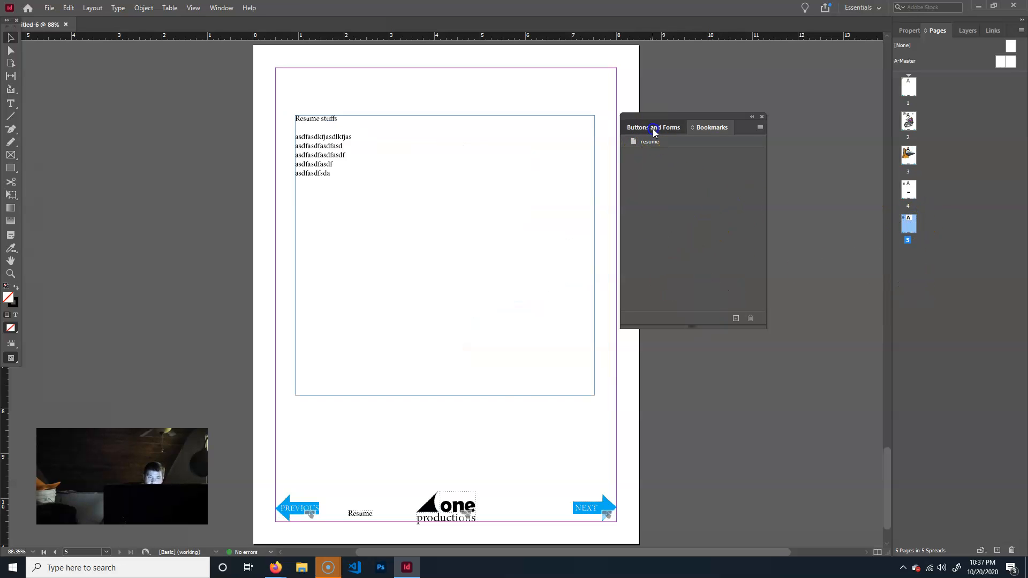
double_click(994, 68)
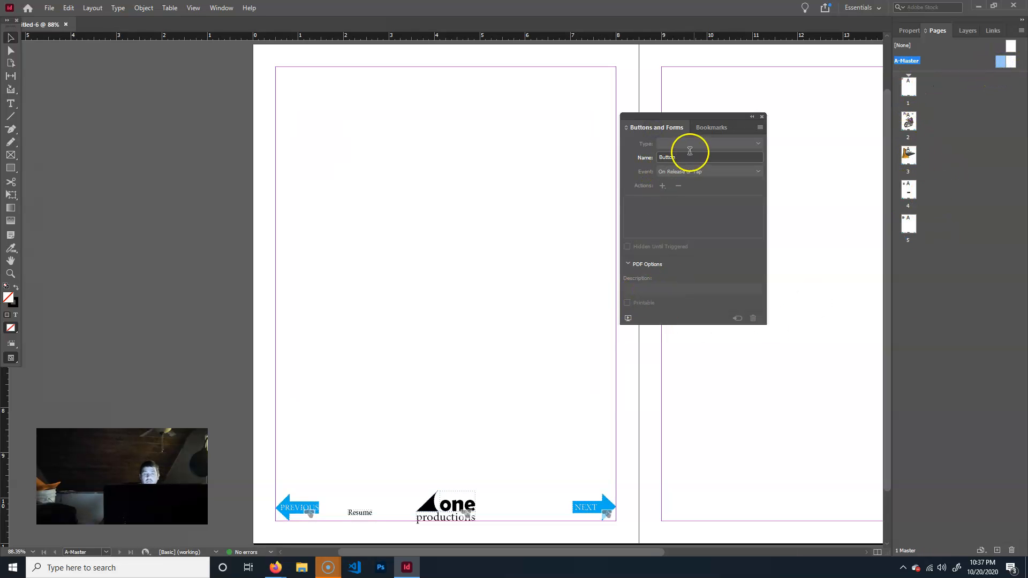
click(346, 508)
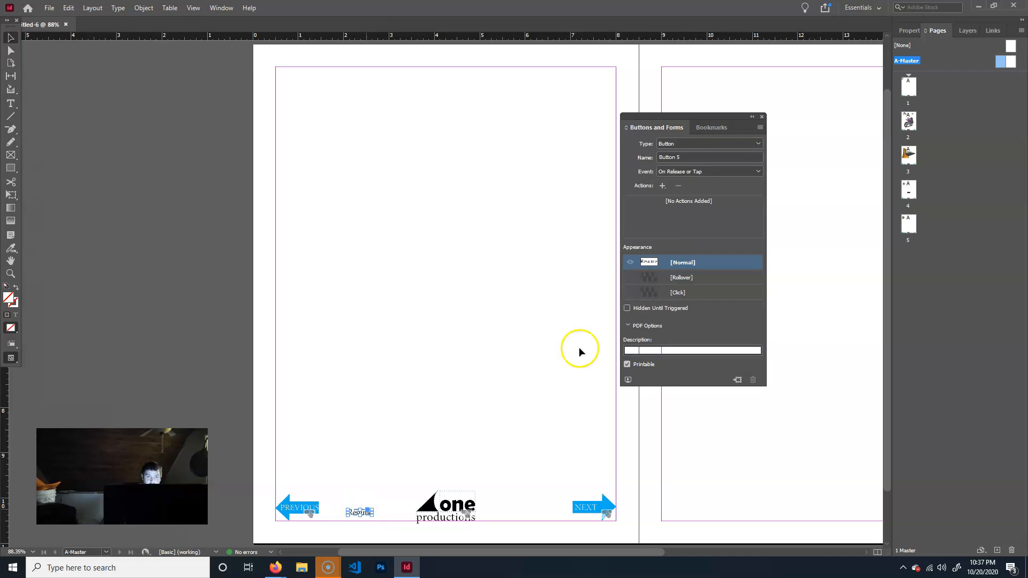
click(663, 186)
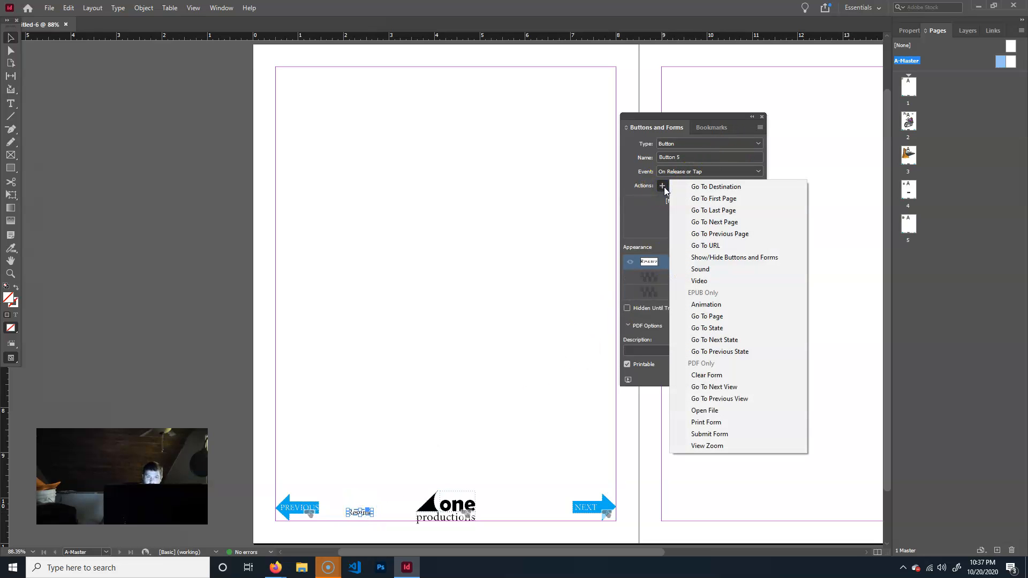
click(737, 185)
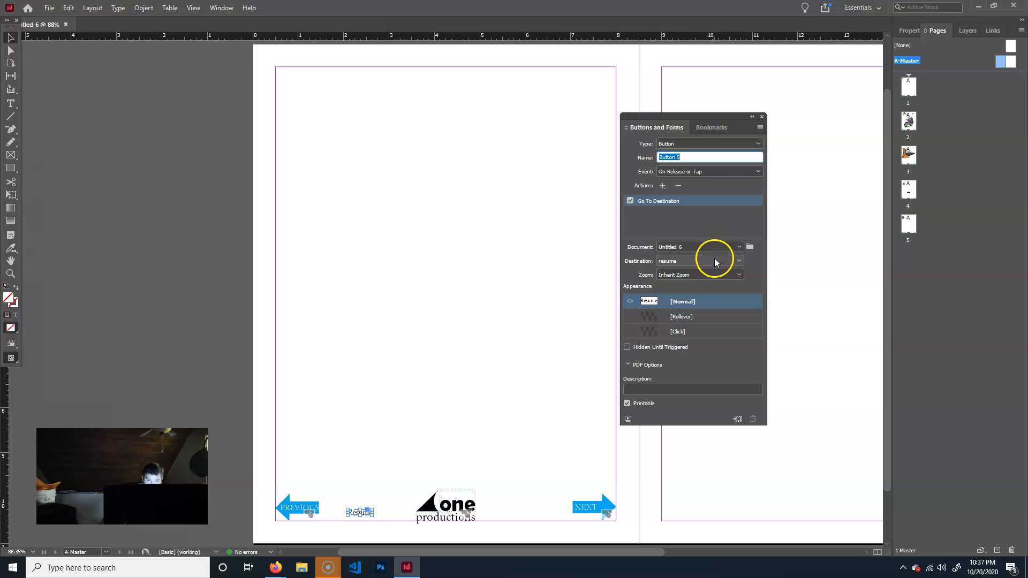
click(715, 260)
click(710, 258)
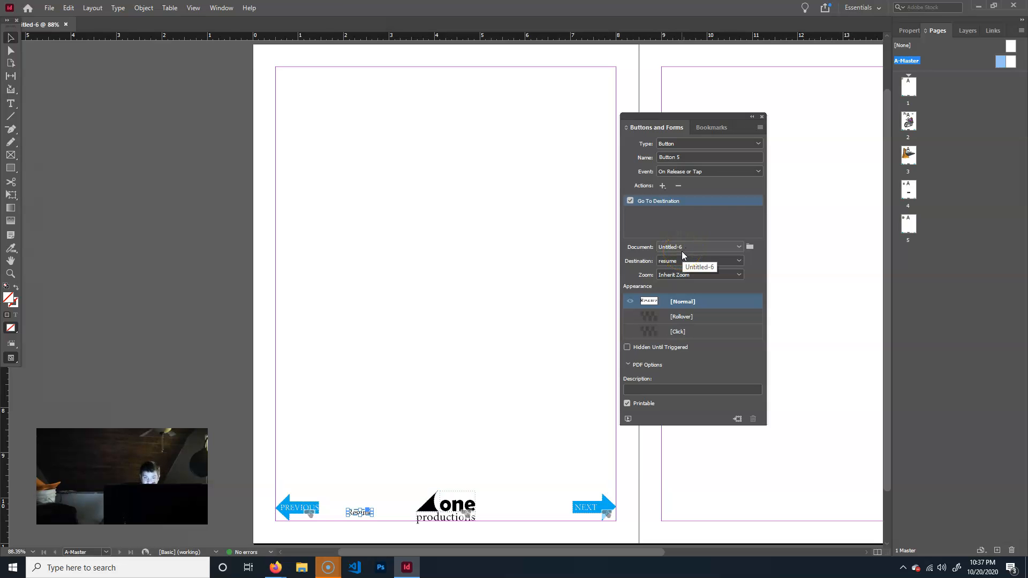
click(688, 264)
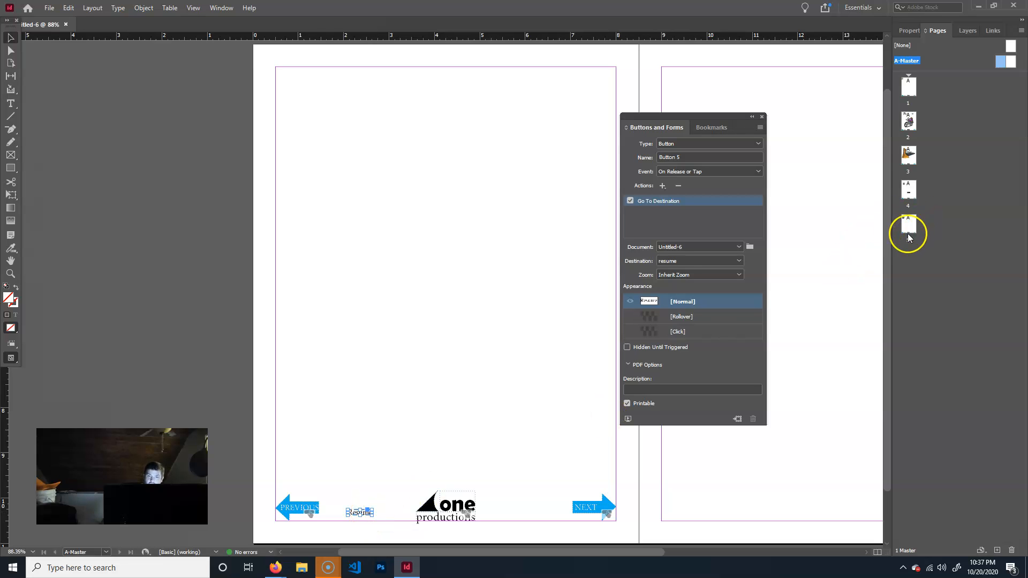
Review pages 1 through 5 to check their content and the shared navigation from the master page.
double_click(910, 88)
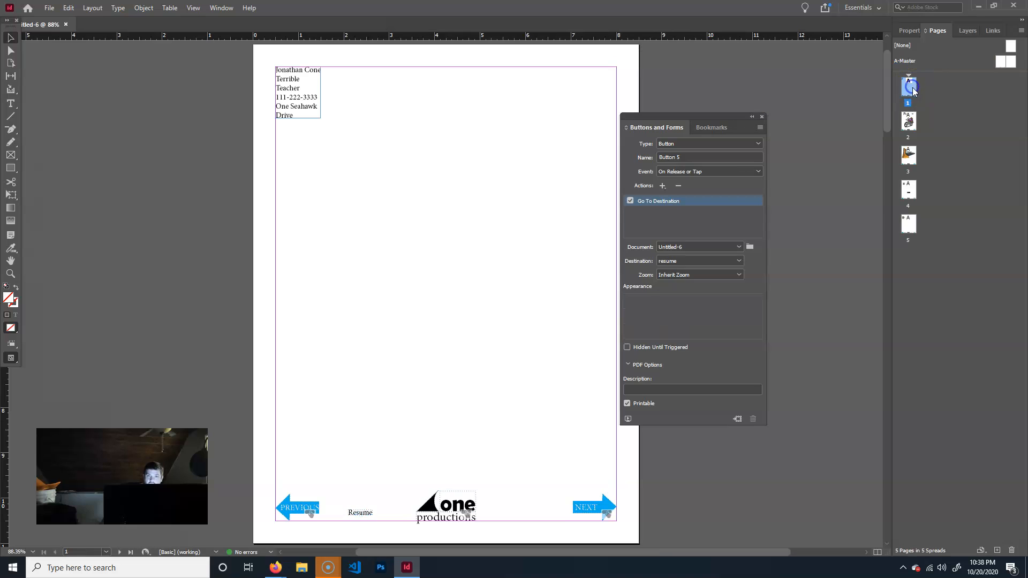
double_click(912, 128)
double_click(908, 155)
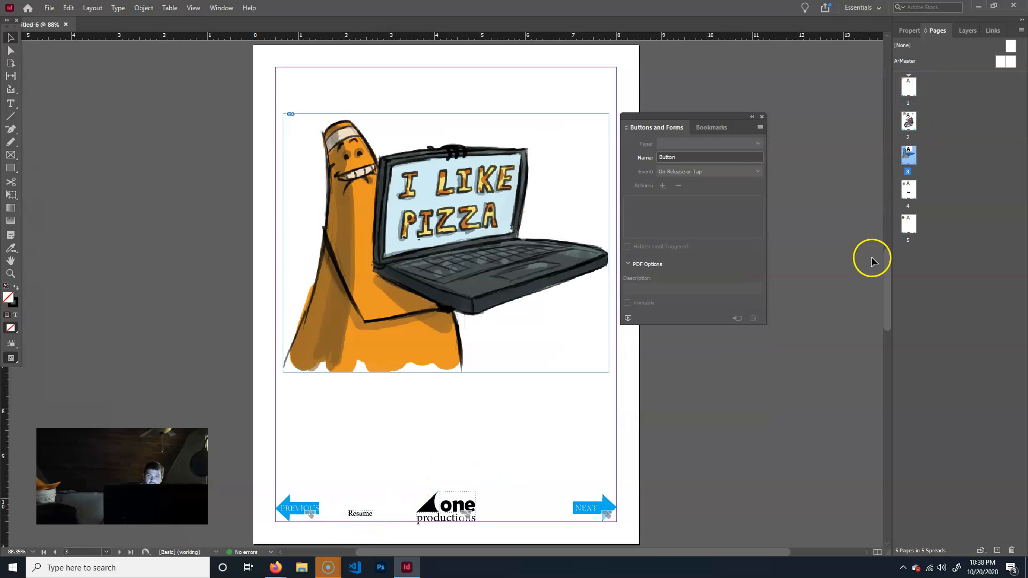
click(914, 192)
double_click(908, 225)
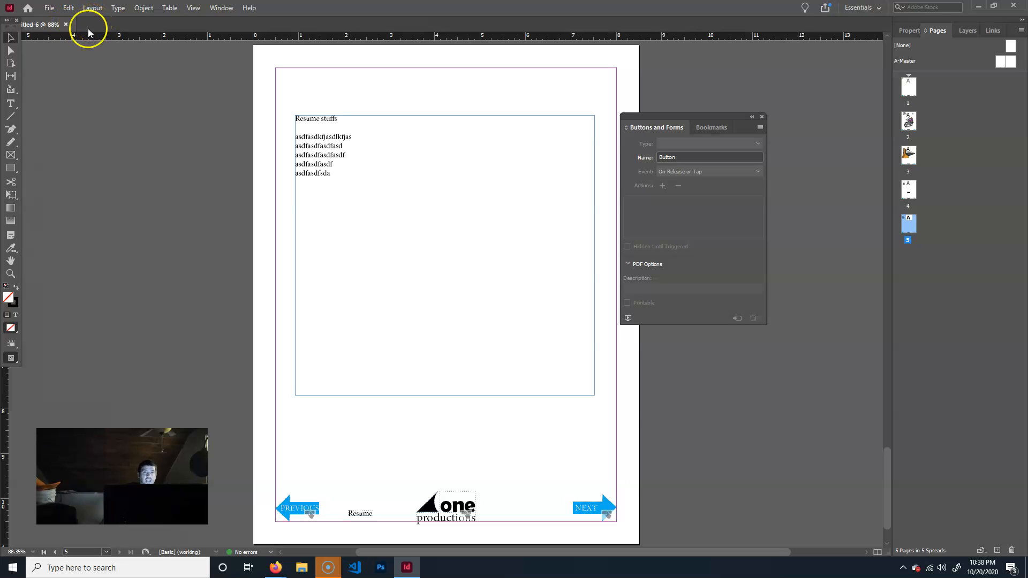
Start exporting the document to the Desktop under the file name conePortfolio.
click(49, 8)
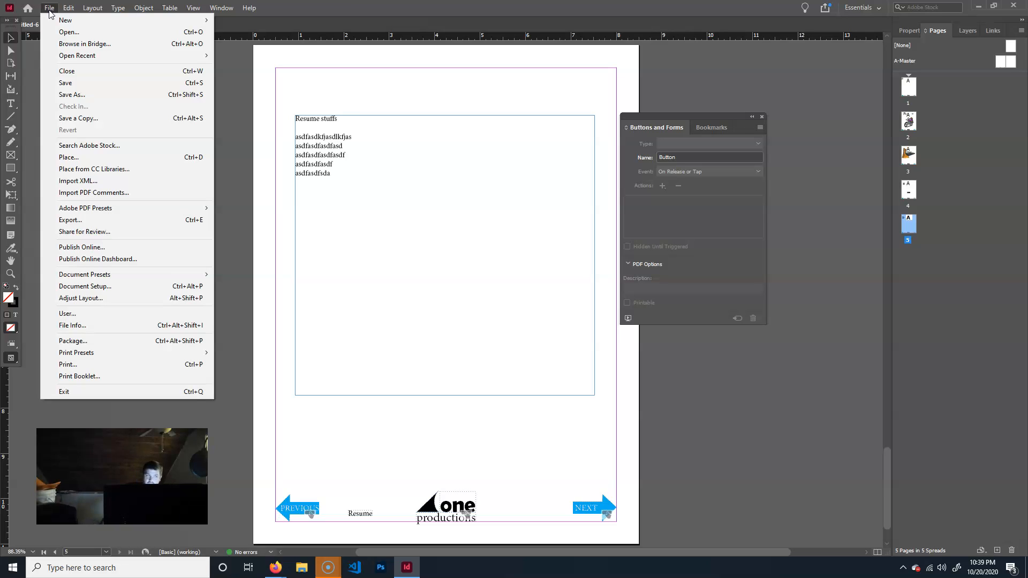
mouse_move(44, 23)
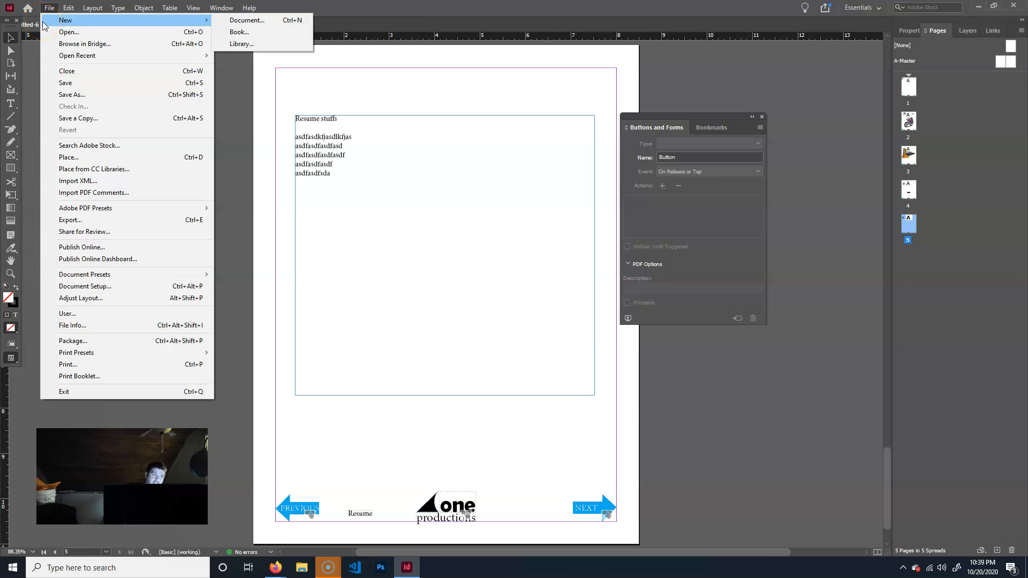
click(49, 8)
click(49, 7)
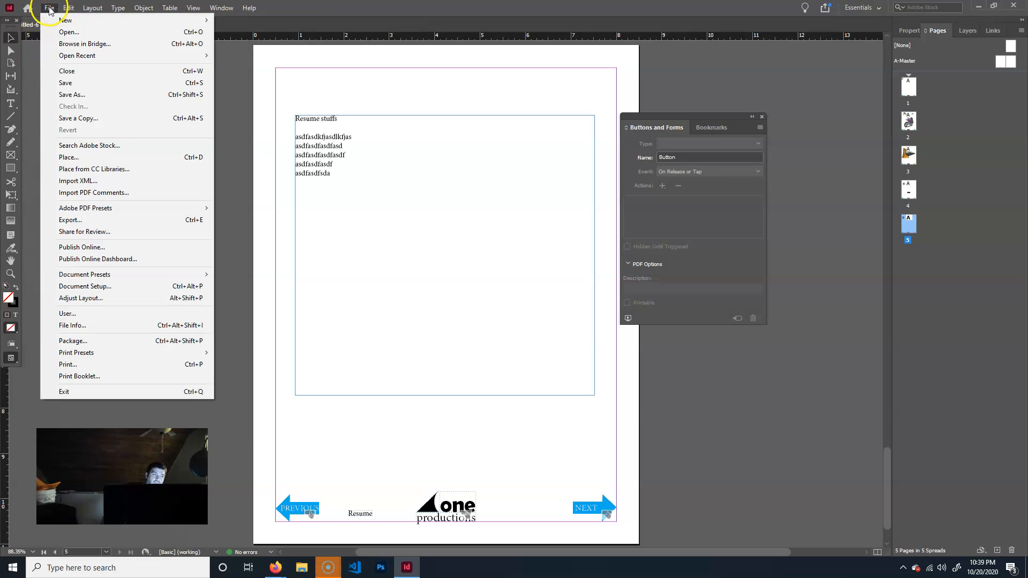
click(126, 220)
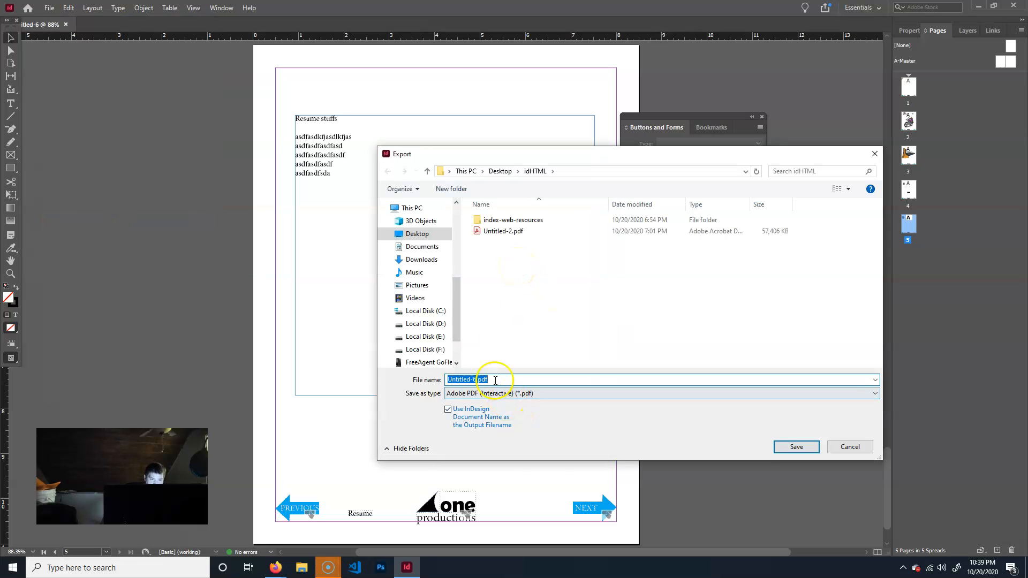
click(413, 234)
double_click(495, 379)
text(cone)
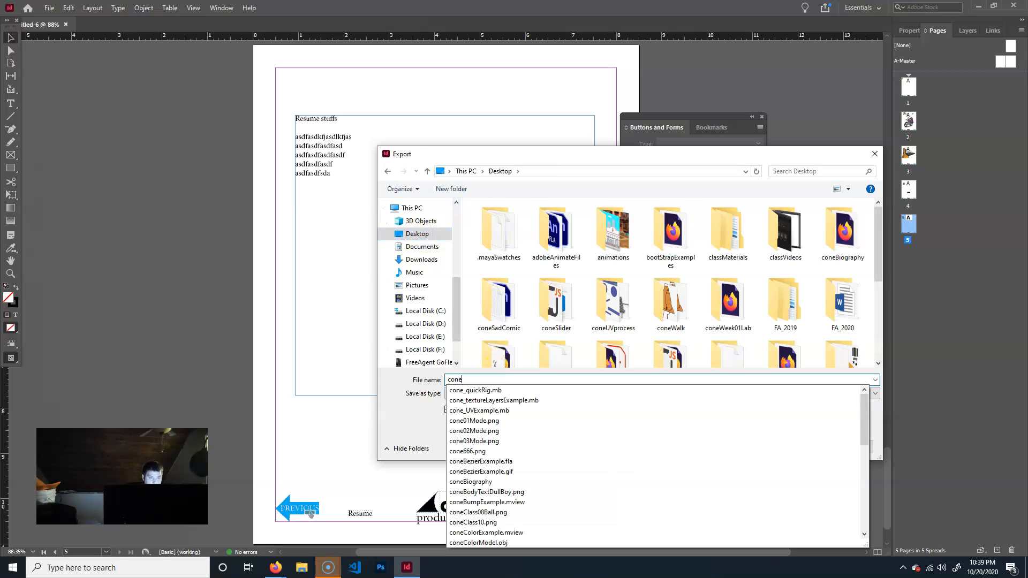
text(Portfolio)
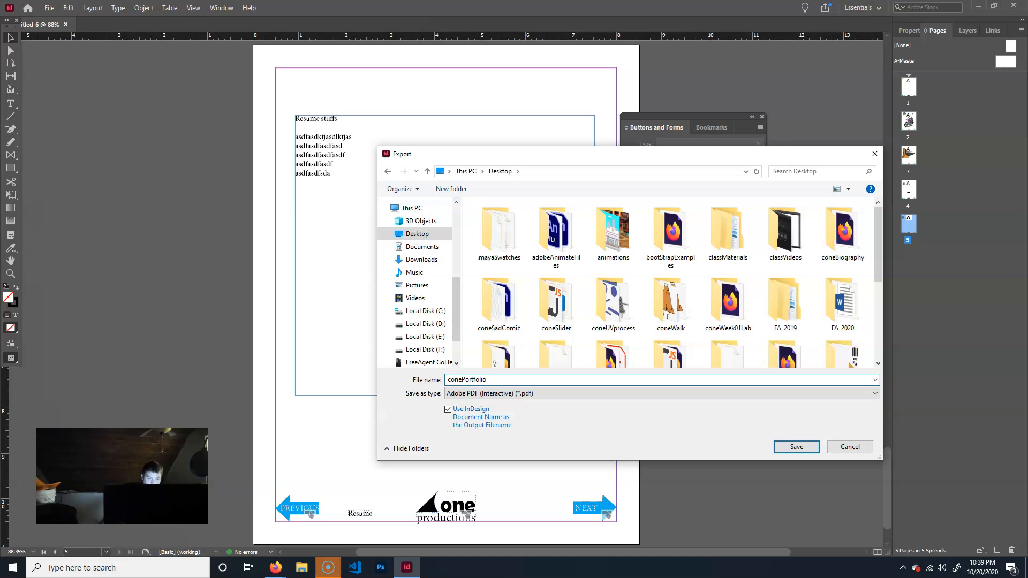
Export all pages as Adobe PDF (Interactive) with the existing settings, accepting the colour conversion to RGB.
click(490, 394)
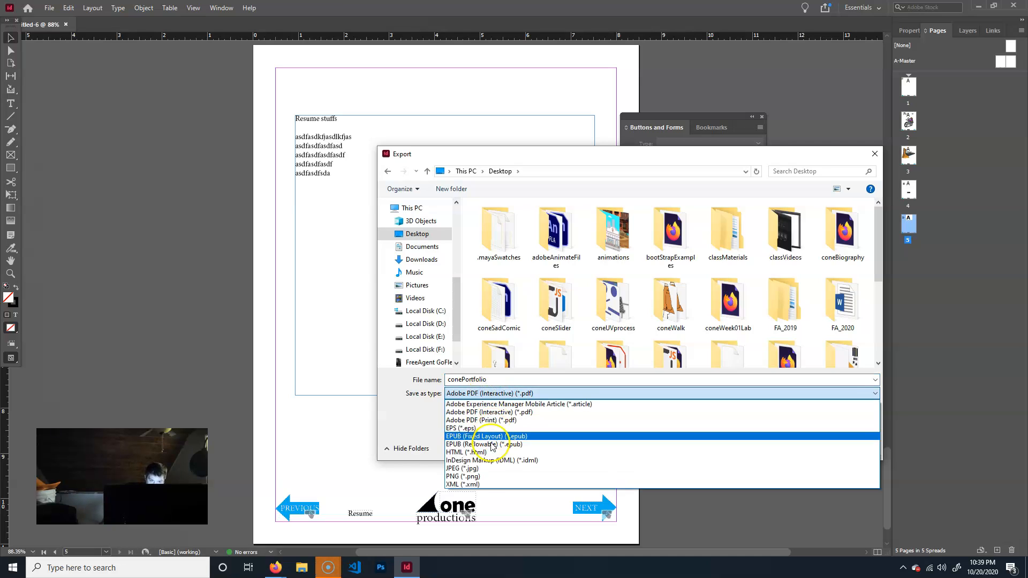
click(512, 413)
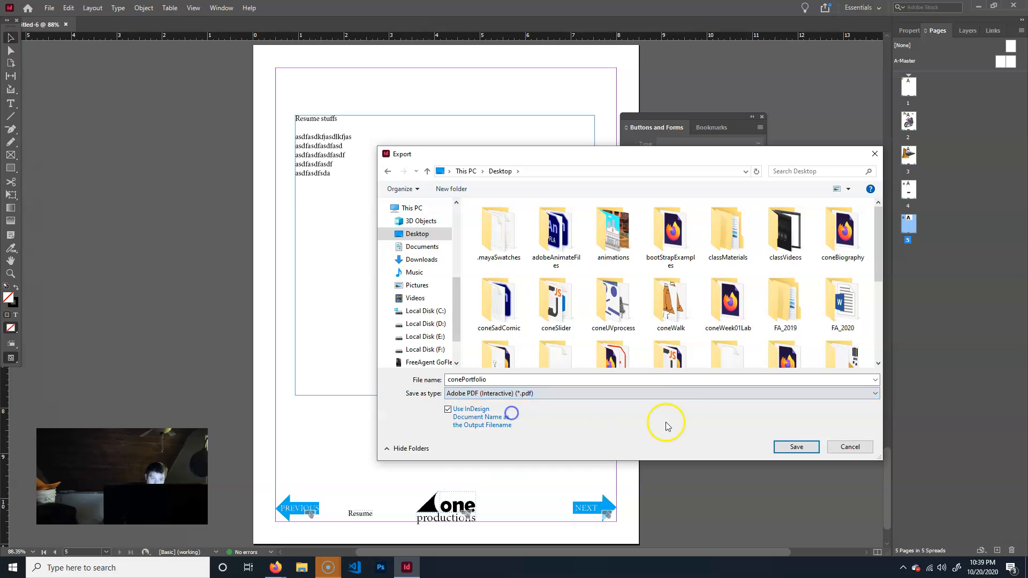
click(792, 451)
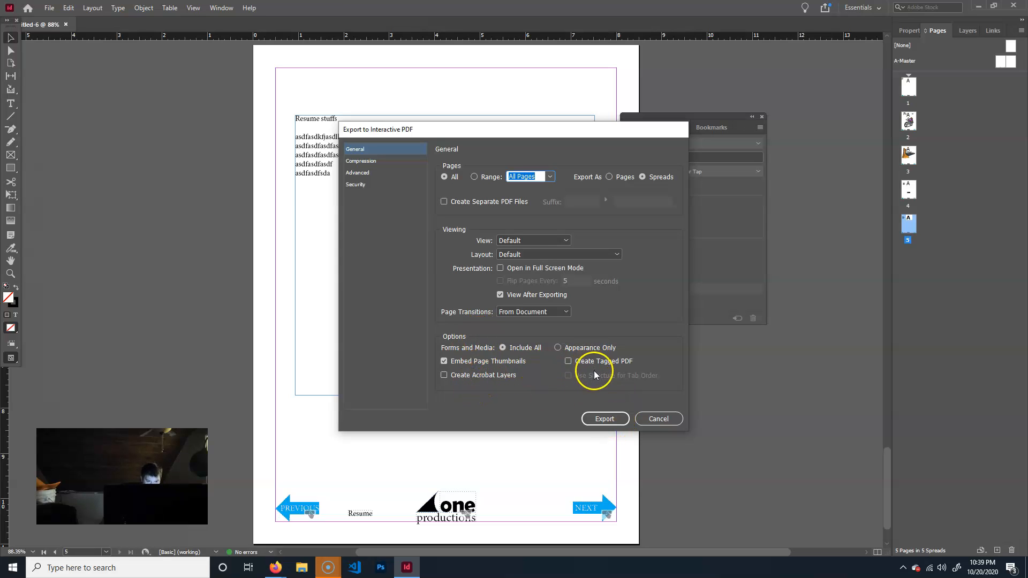
click(606, 418)
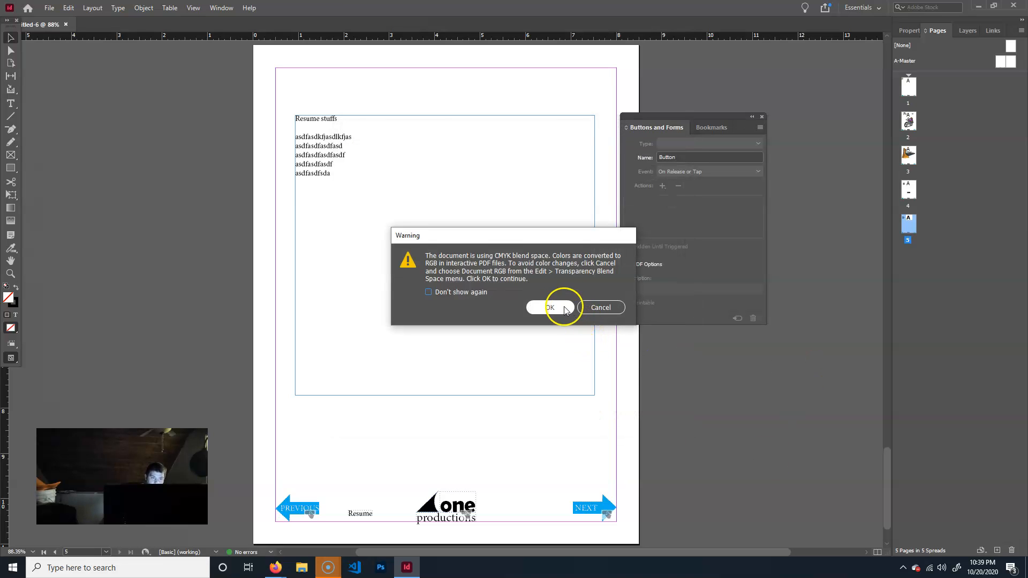
click(550, 308)
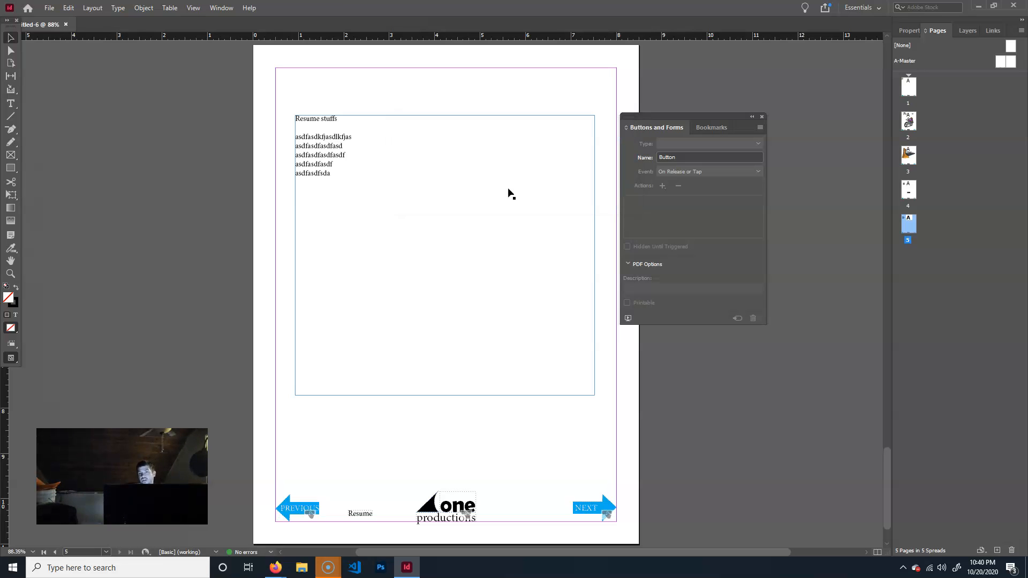
Switch to Adobe Acrobat with the exported conePortfolio.pdf and maximize its window.
click(977, 7)
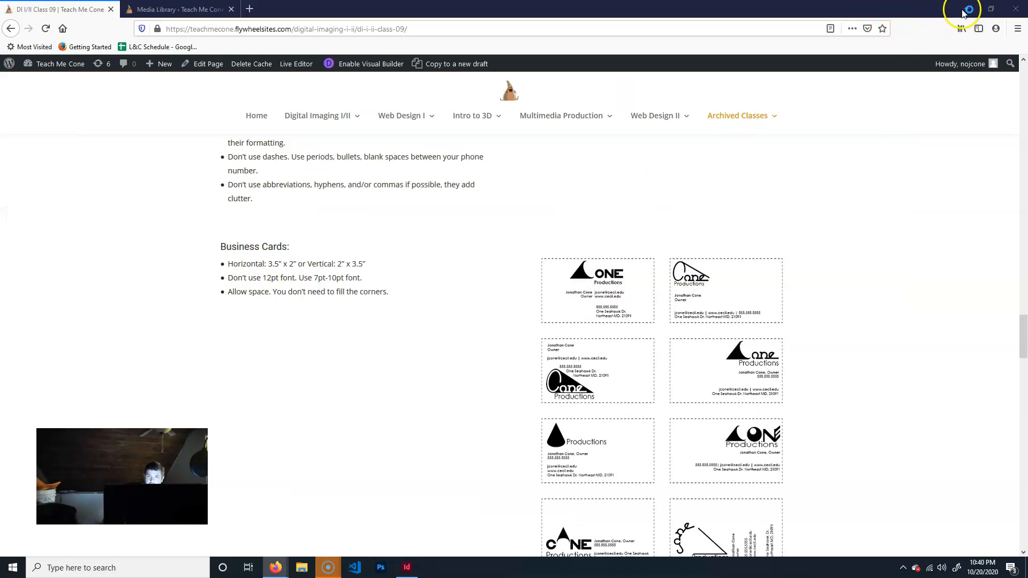
click(415, 570)
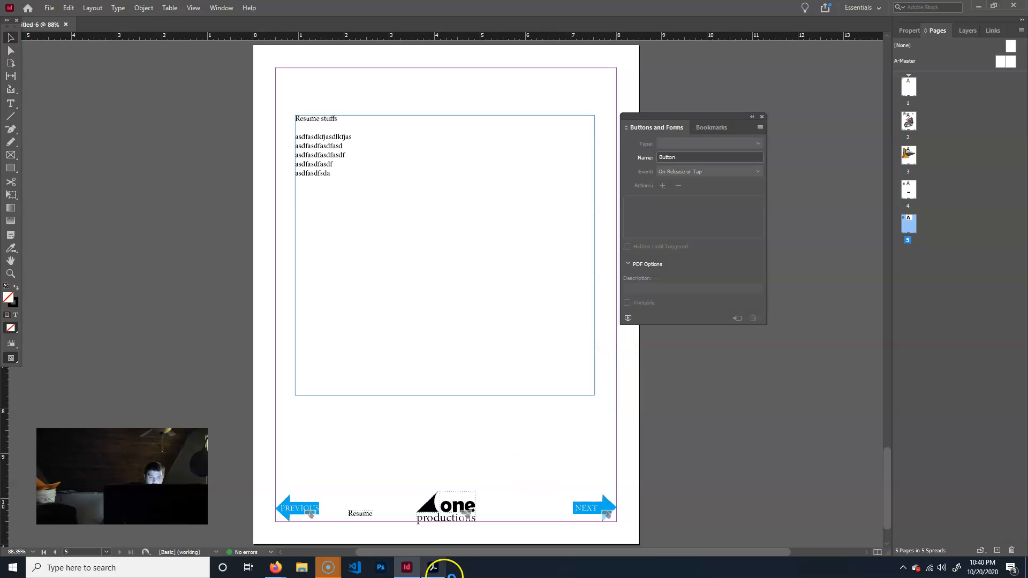
click(431, 567)
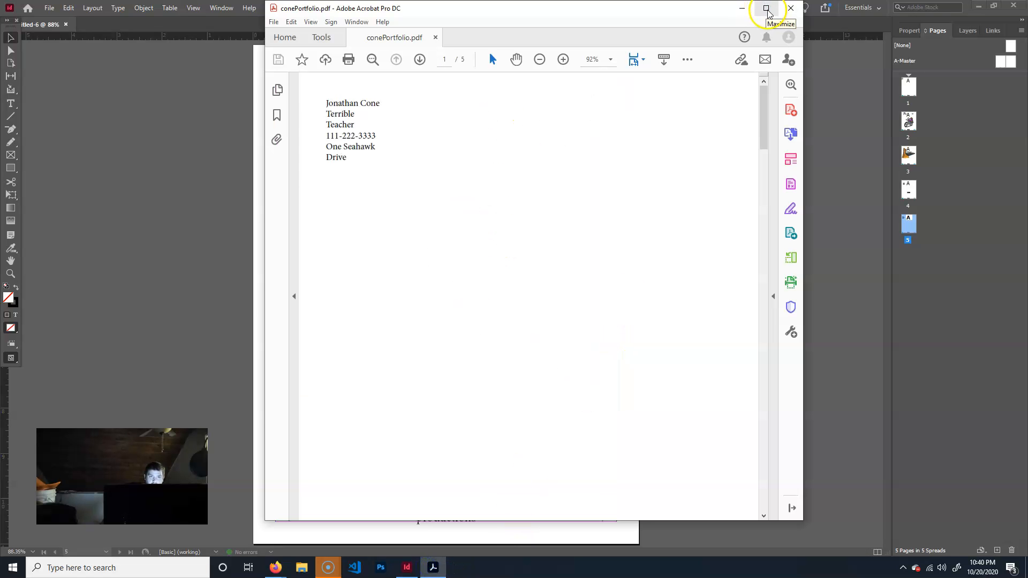
click(766, 9)
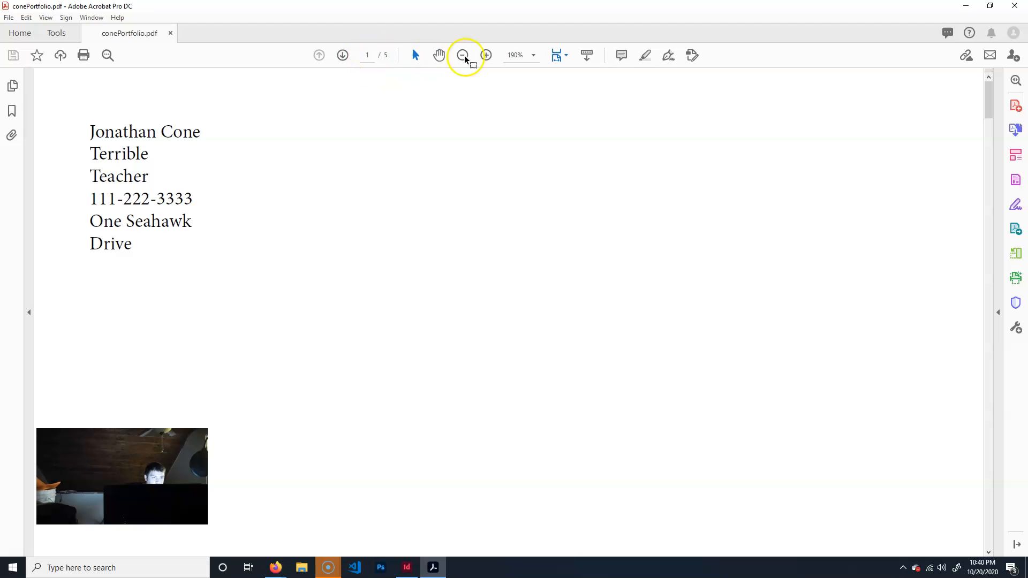
Zoom the PDF to page level and decline making Acrobat the default PDF application.
click(534, 55)
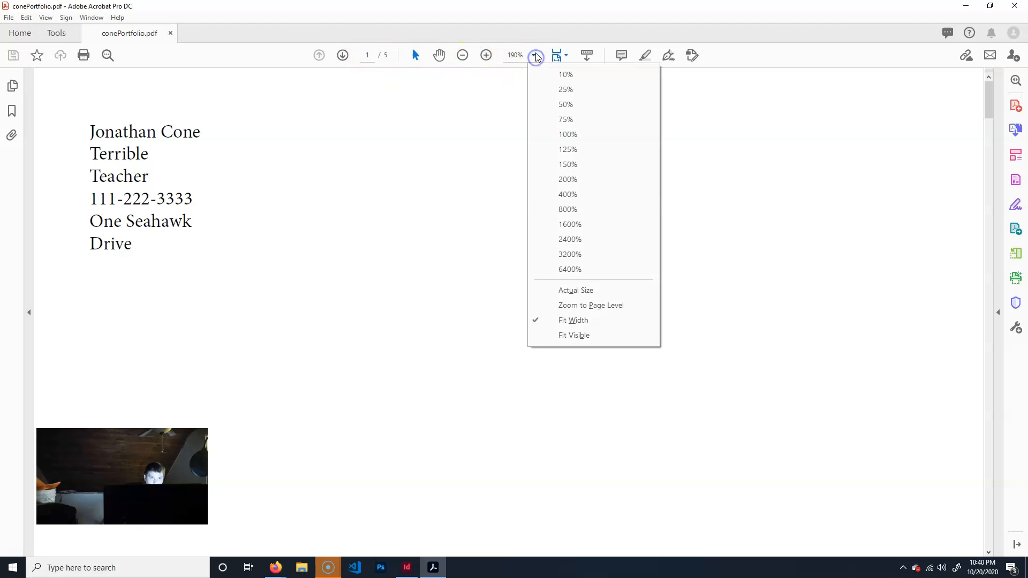
click(602, 305)
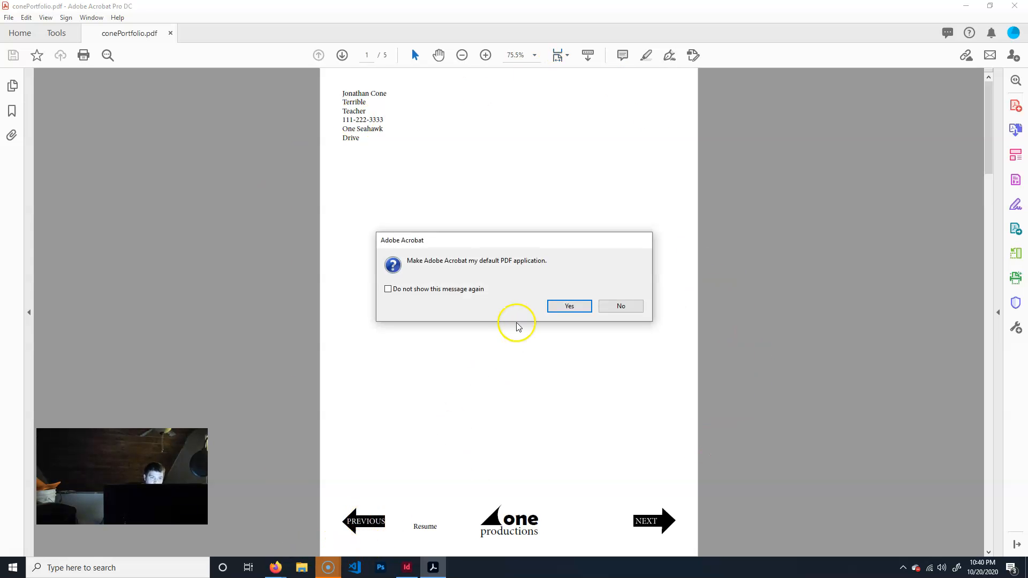
click(621, 306)
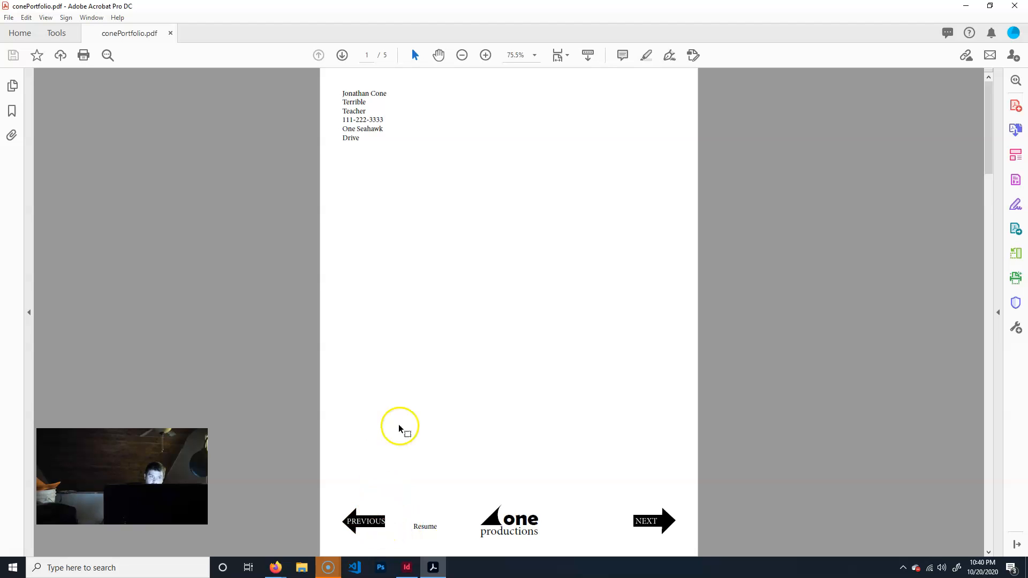
Test the Next and Previous buttons by moving back and forth through the pages, ending on page 4.
click(662, 523)
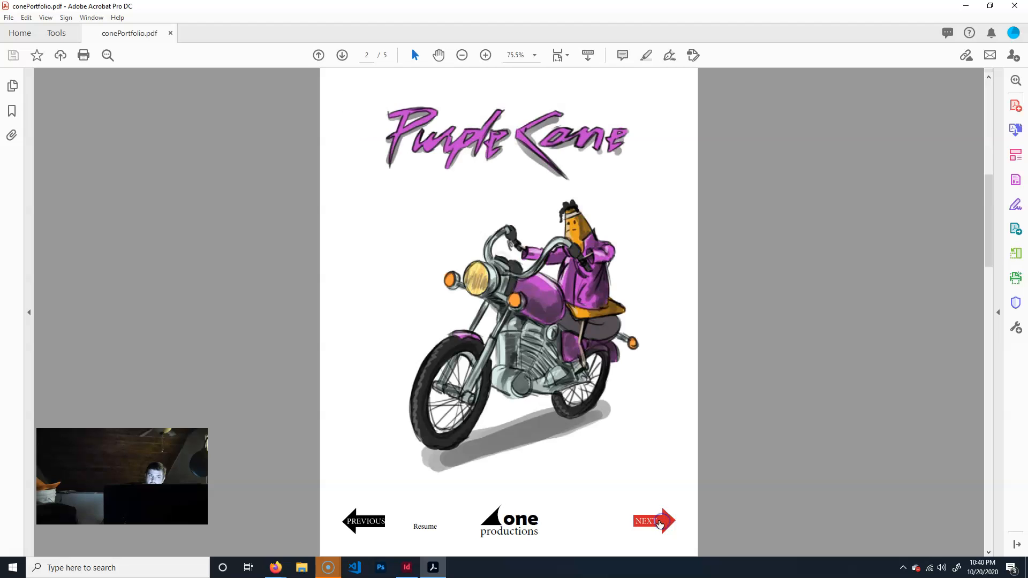
click(659, 522)
click(659, 522)
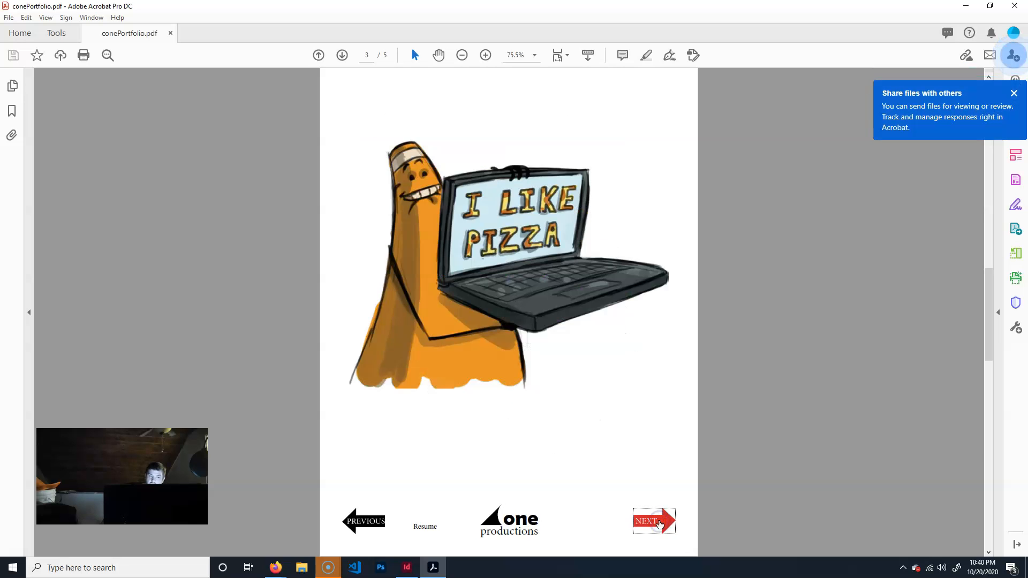
click(660, 522)
click(368, 521)
click(369, 522)
click(374, 523)
click(381, 523)
click(658, 520)
click(658, 520)
click(659, 521)
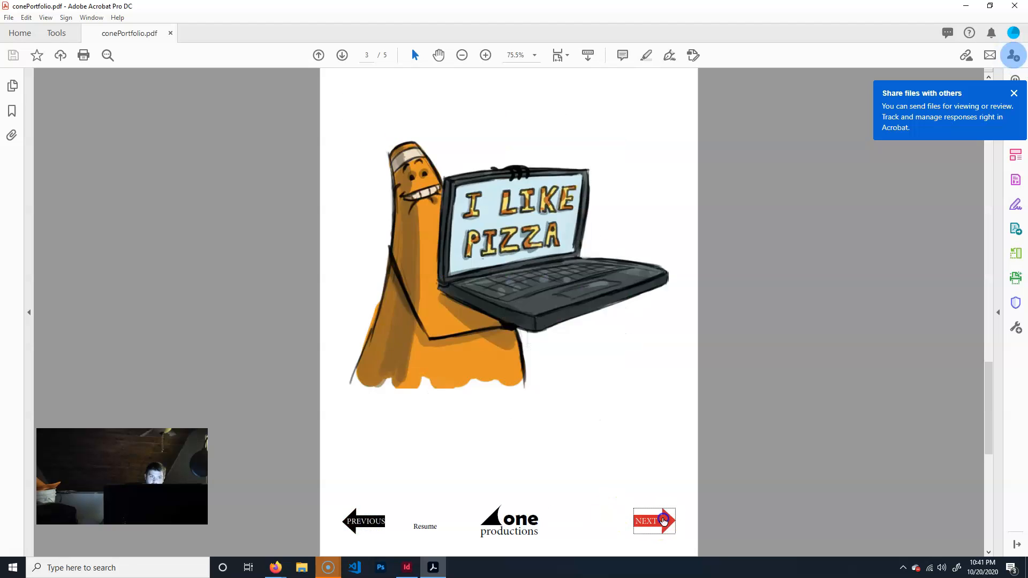
click(658, 520)
click(367, 517)
click(369, 518)
click(657, 521)
click(657, 524)
Test the logo's website link on page 4 and cancel the connection to the site.
click(486, 541)
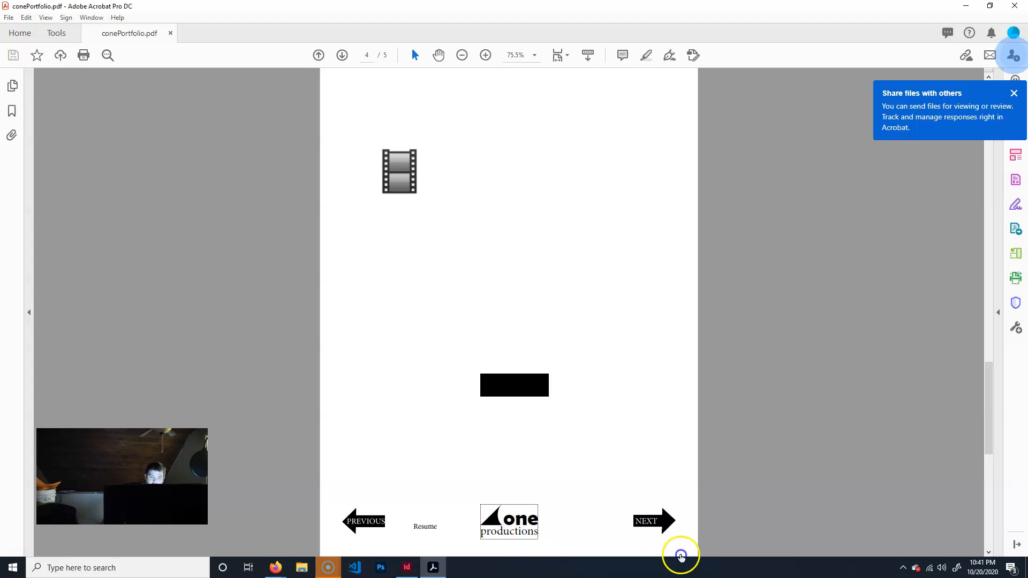
click(749, 441)
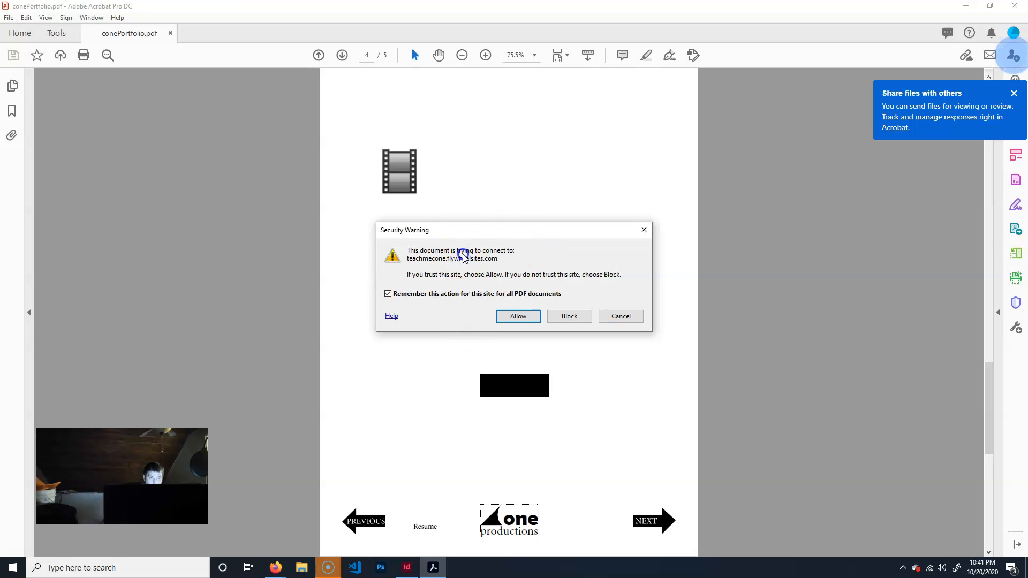
click(636, 319)
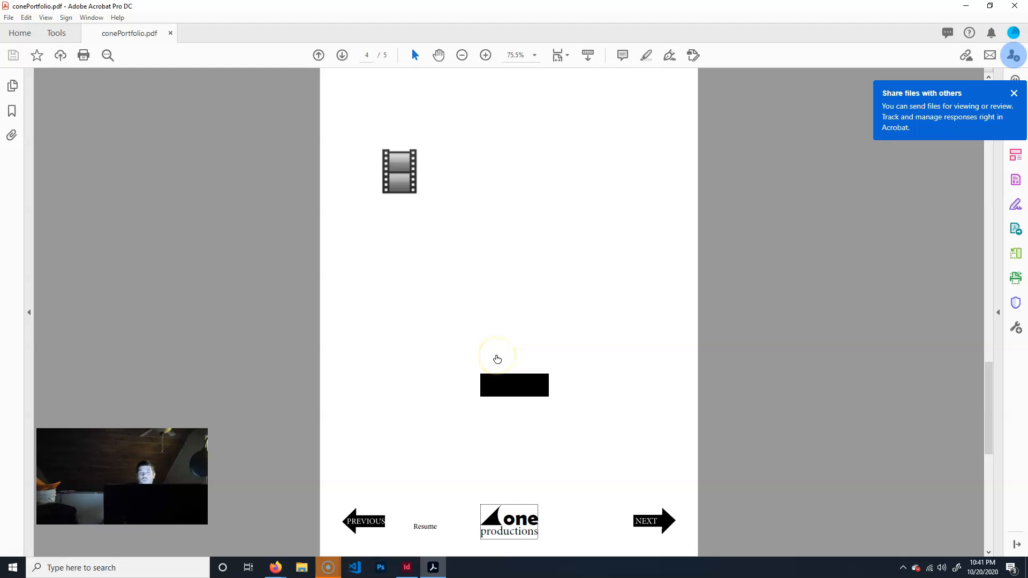
Test the Resume link to the resume page, and return to page 4 with the Previous button.
click(504, 522)
click(426, 527)
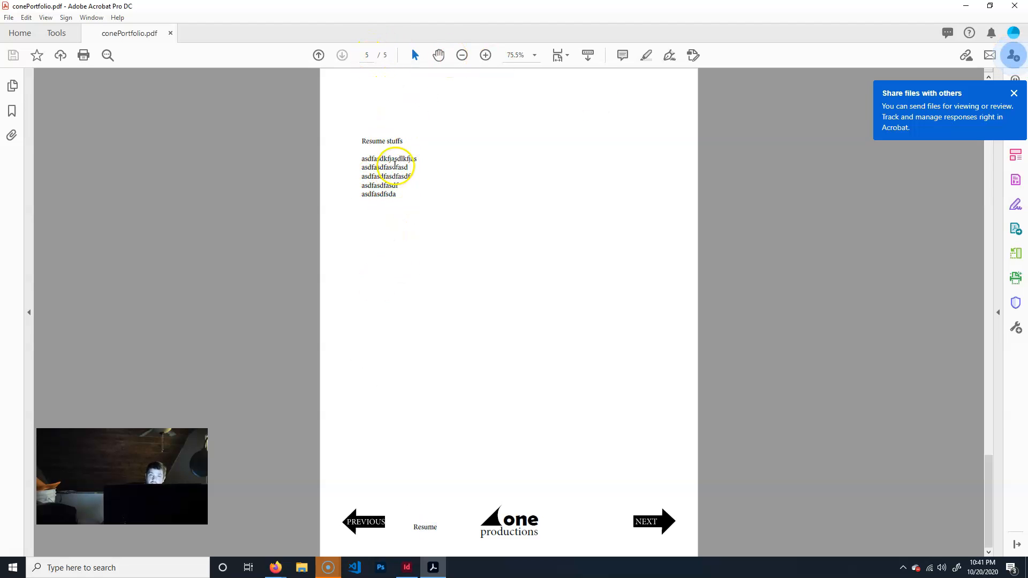
click(364, 521)
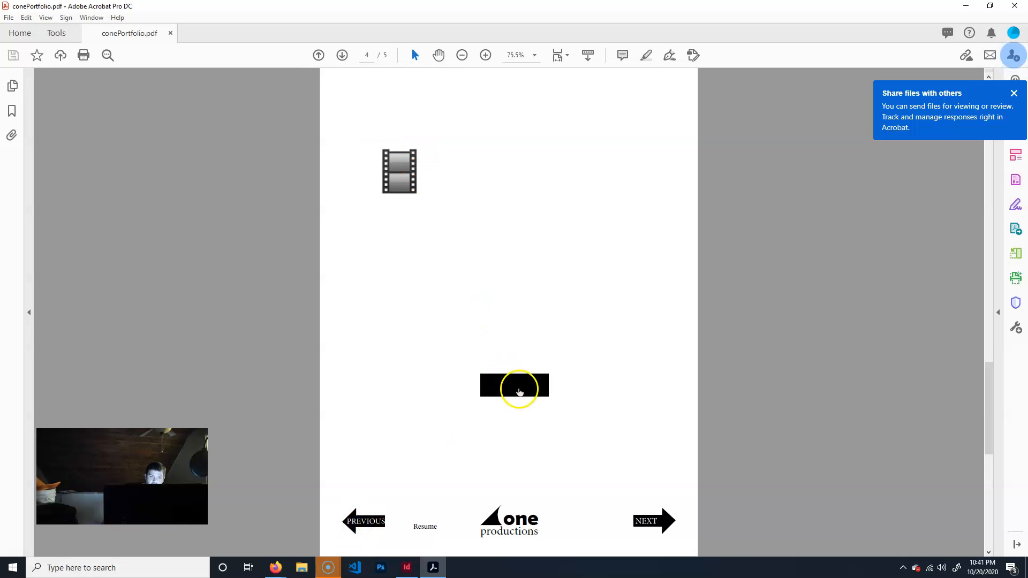
Set Acrobat to always trust this document and play the video on page 4.
click(418, 368)
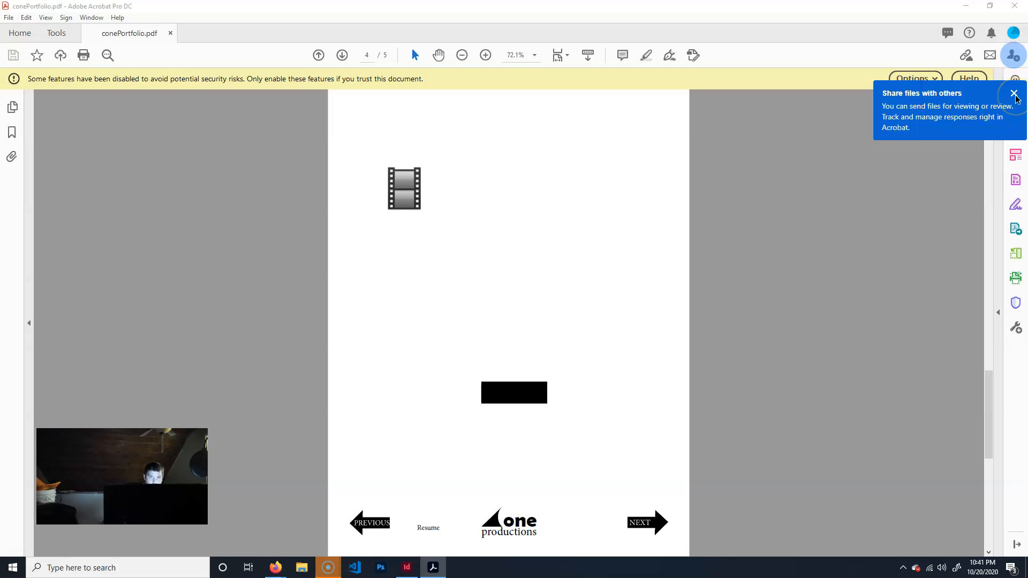
click(915, 78)
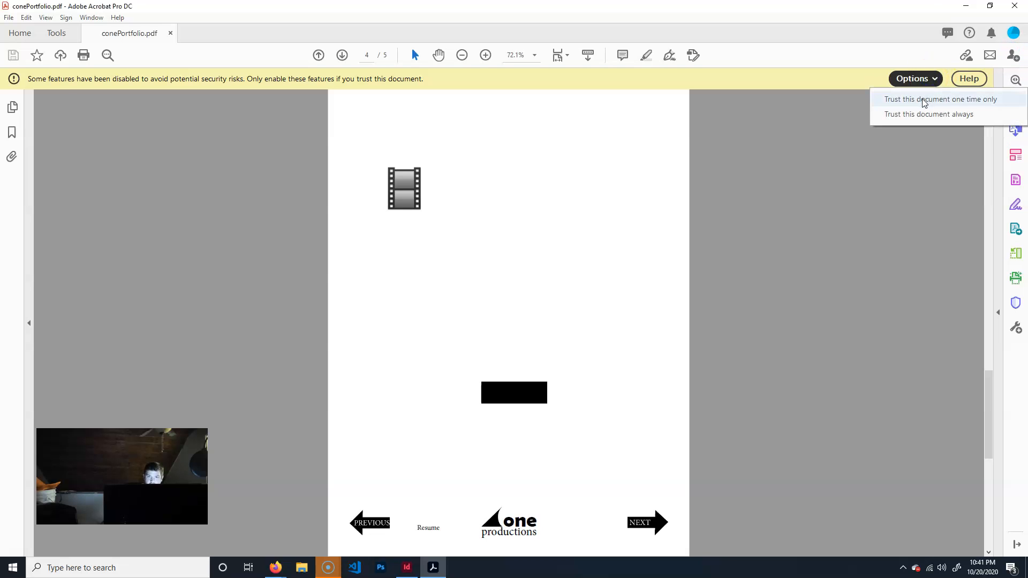
click(918, 114)
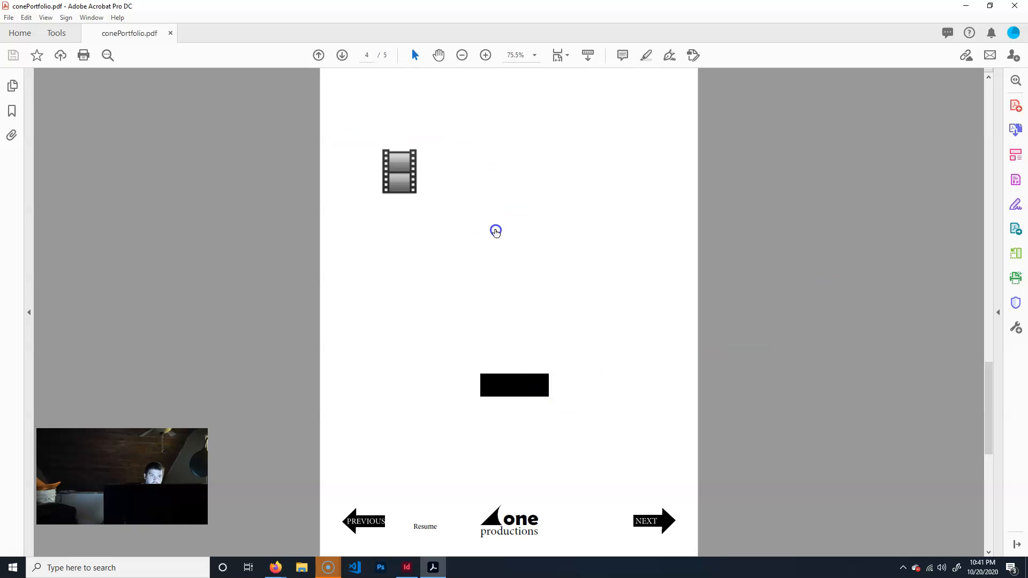
click(397, 213)
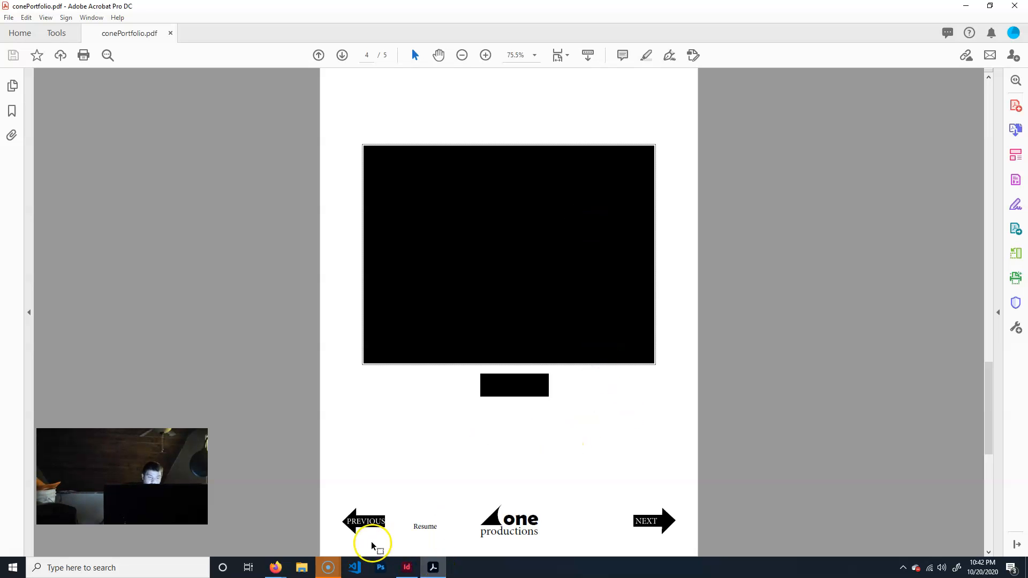
Test the navigation arrows from page 4 back to page 1, forward to page 5, and back to the start.
click(363, 525)
click(362, 524)
click(363, 525)
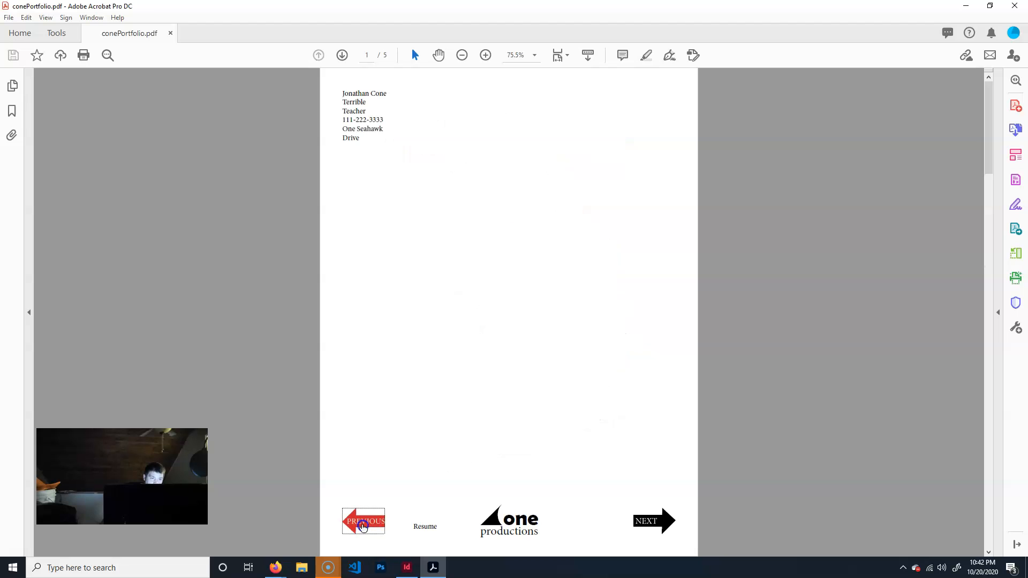
click(646, 523)
click(646, 524)
click(646, 523)
click(646, 524)
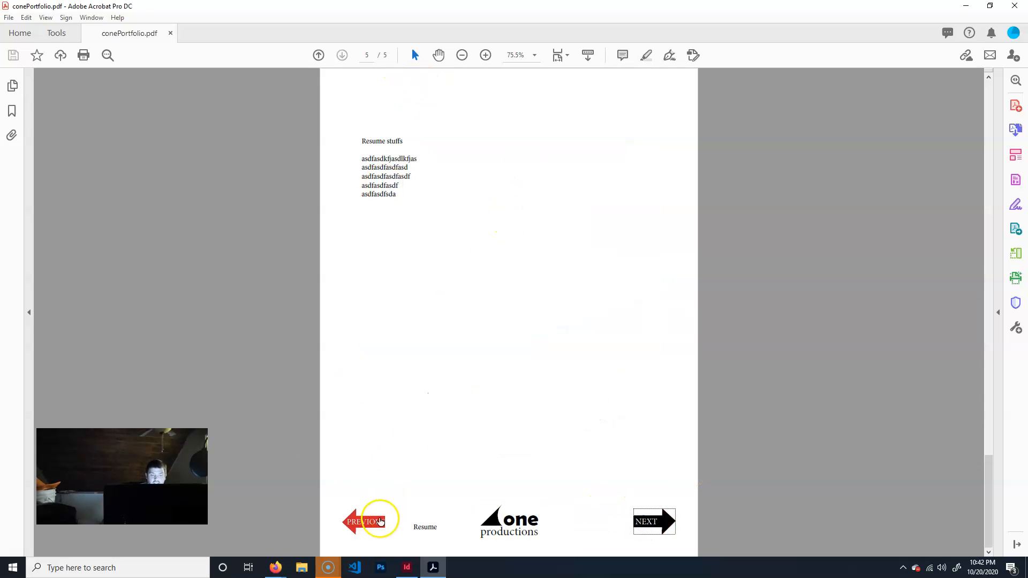
click(379, 522)
click(380, 521)
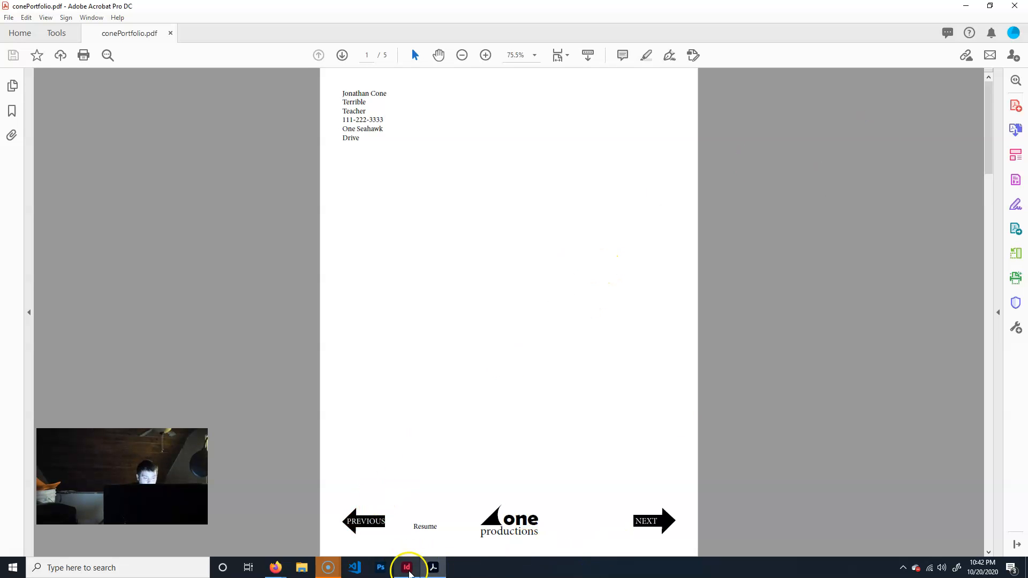
Switch back to InDesign and open the A-Master spread.
click(406, 567)
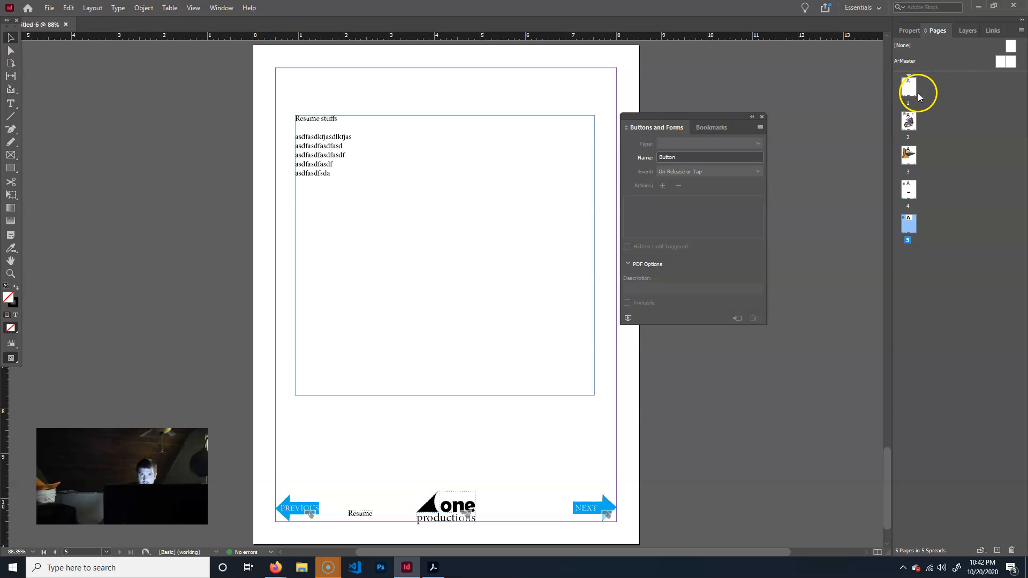
double_click(1000, 68)
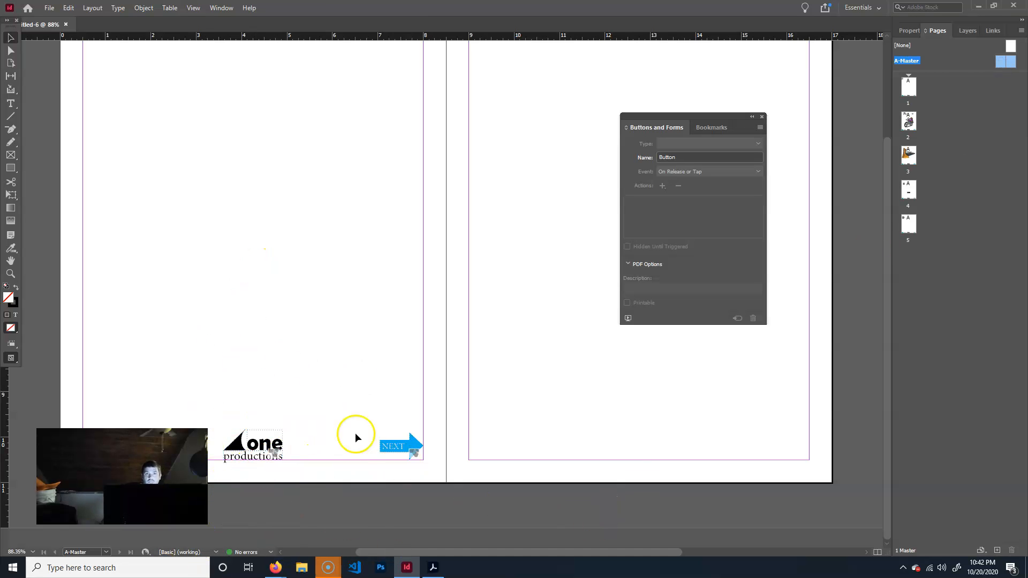
click(263, 436)
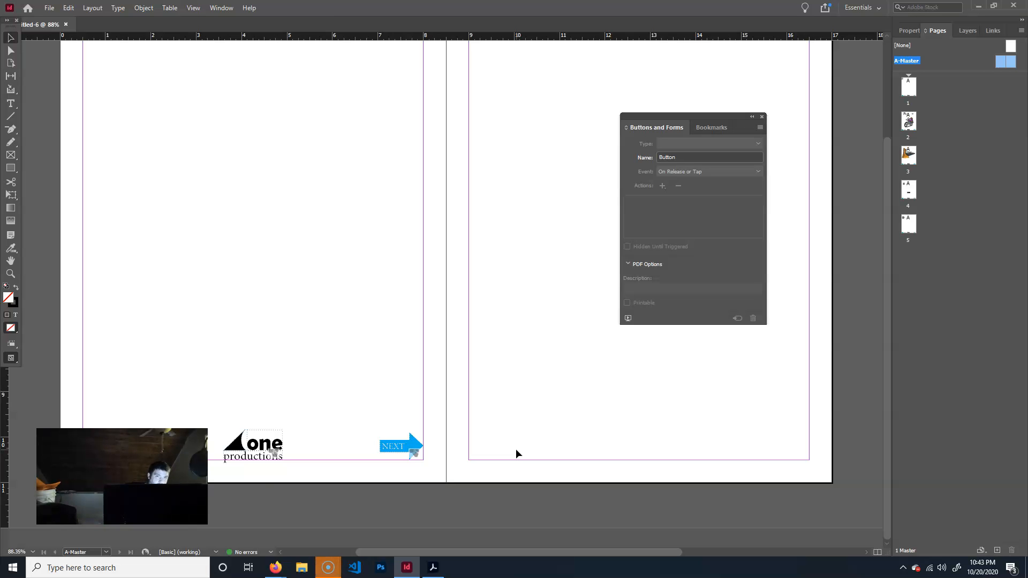
click(259, 445)
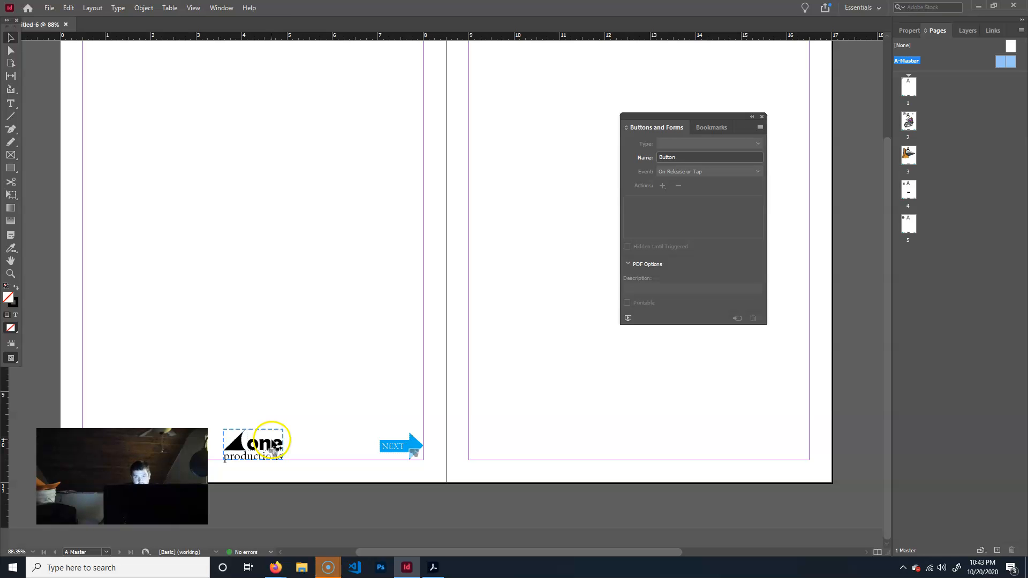
Move the contact details text frame on page 1 from the upper-left margin corner to the middle of the page.
double_click(908, 86)
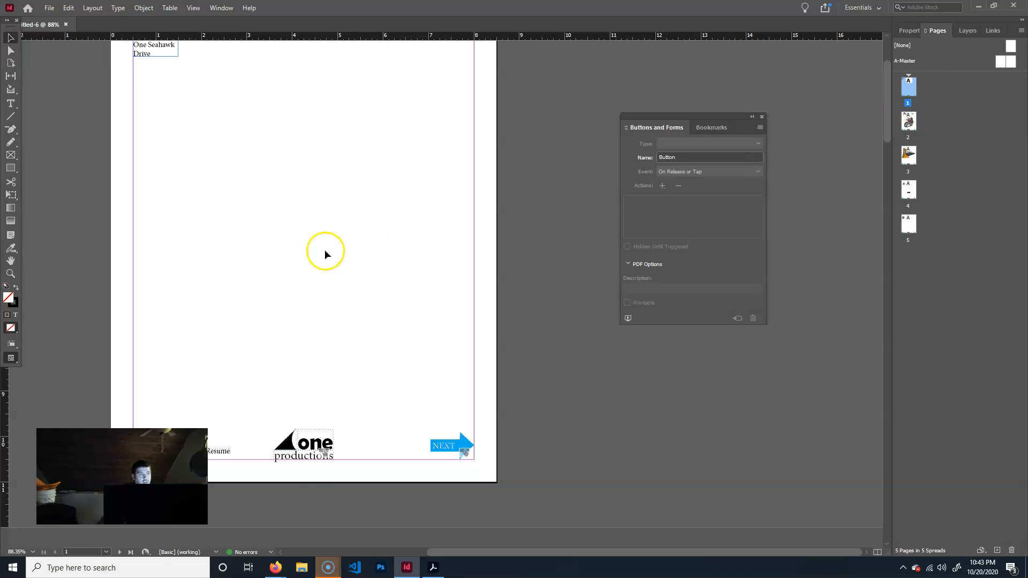
scroll(380, 222, up, 2)
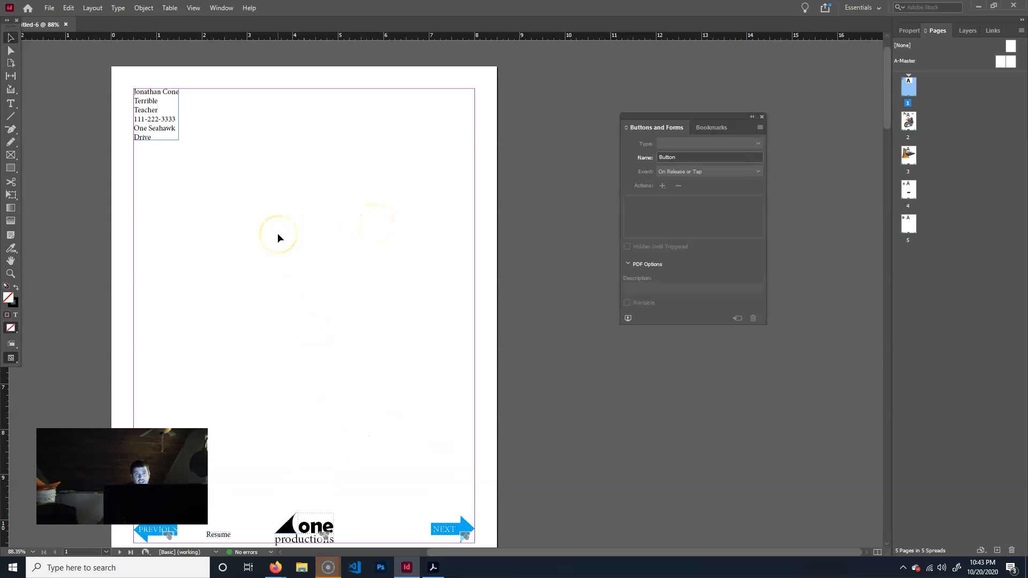
click(153, 106)
drag(153, 110, 314, 283)
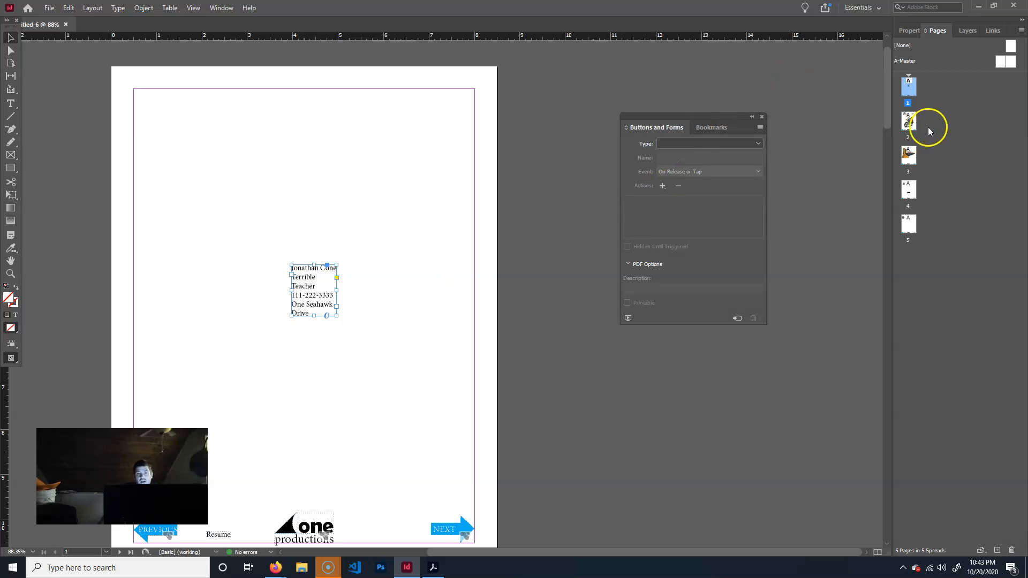
Compare the artwork placement on pages 2 and 3 by switching back and forth between them, ending on page 3.
click(909, 123)
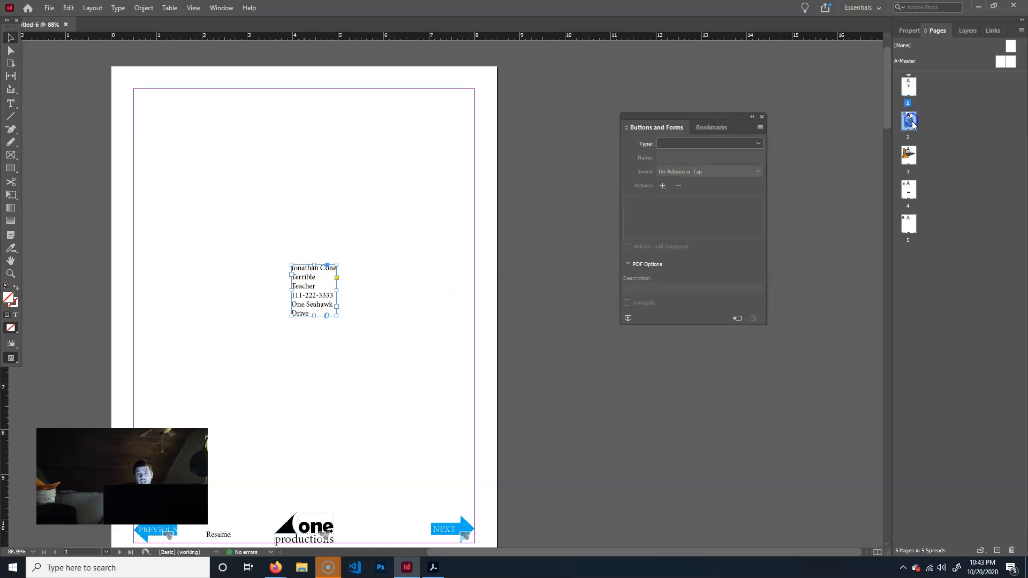
double_click(910, 156)
double_click(908, 121)
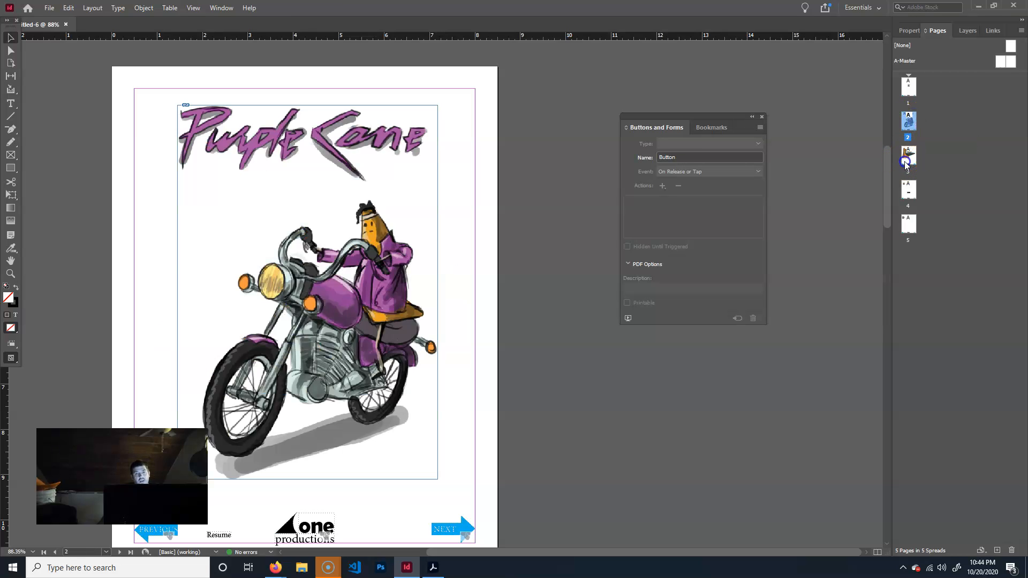
double_click(906, 157)
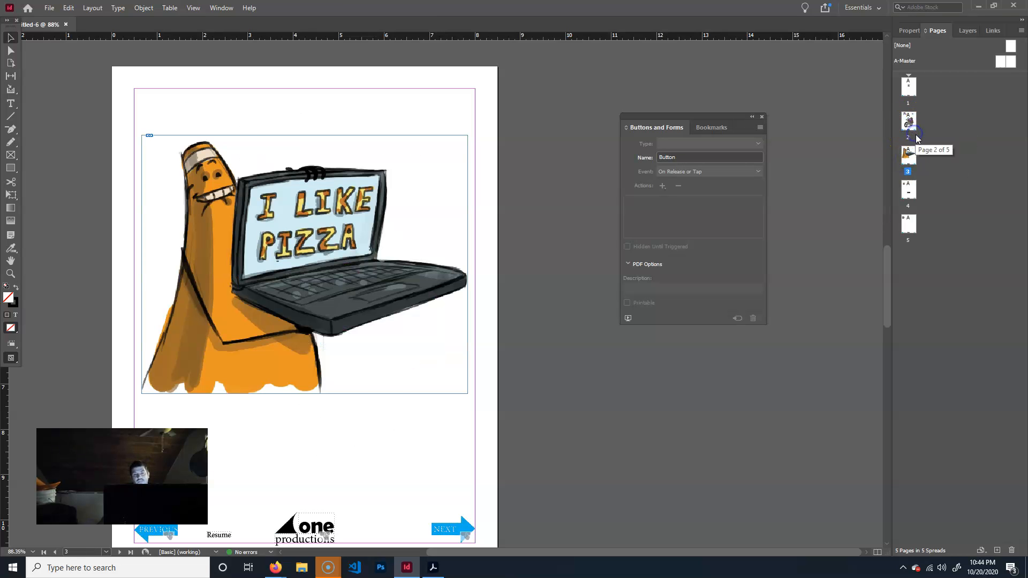
double_click(916, 134)
double_click(908, 159)
click(915, 122)
double_click(912, 125)
click(911, 158)
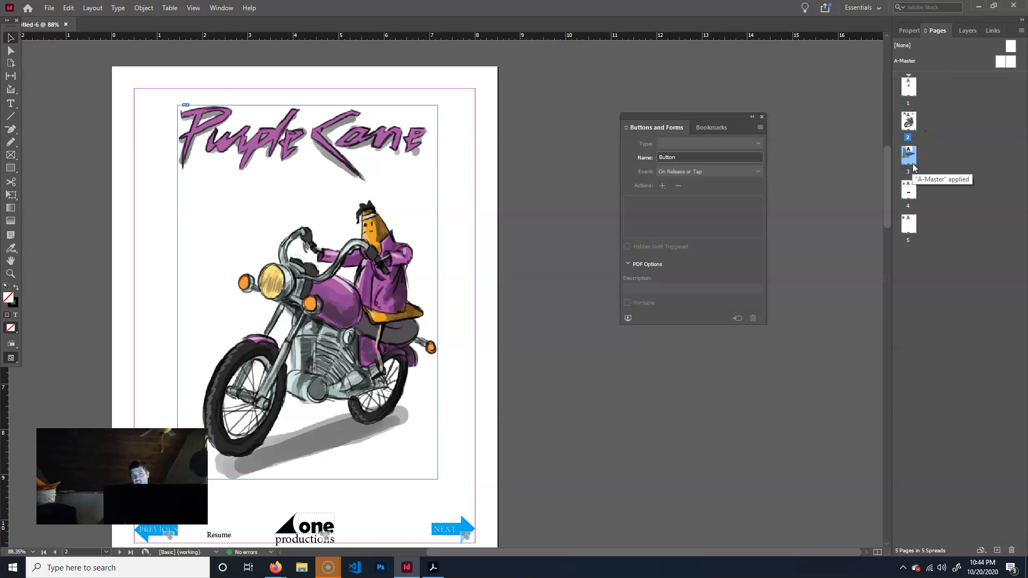
double_click(913, 120)
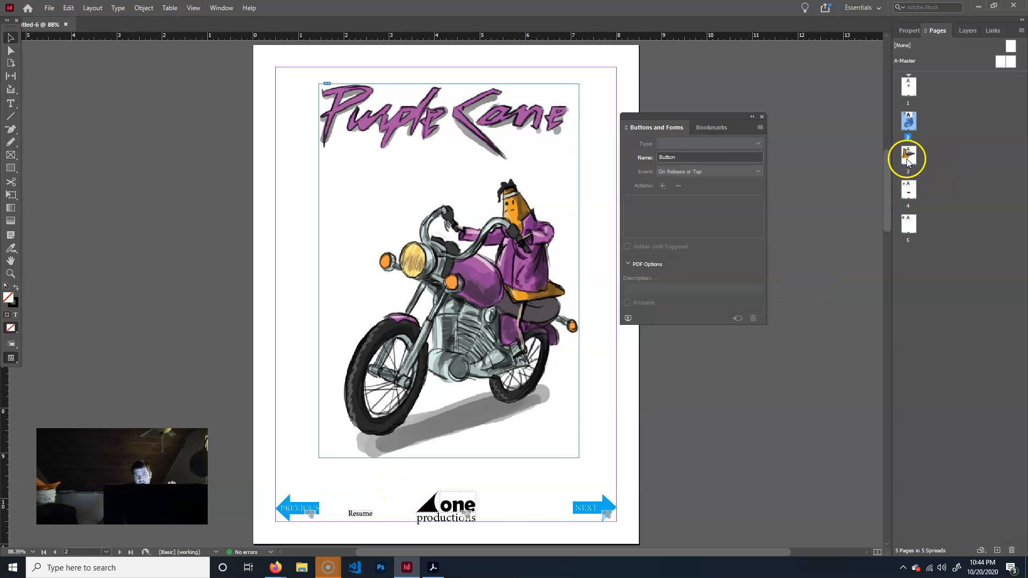
click(906, 126)
double_click(908, 160)
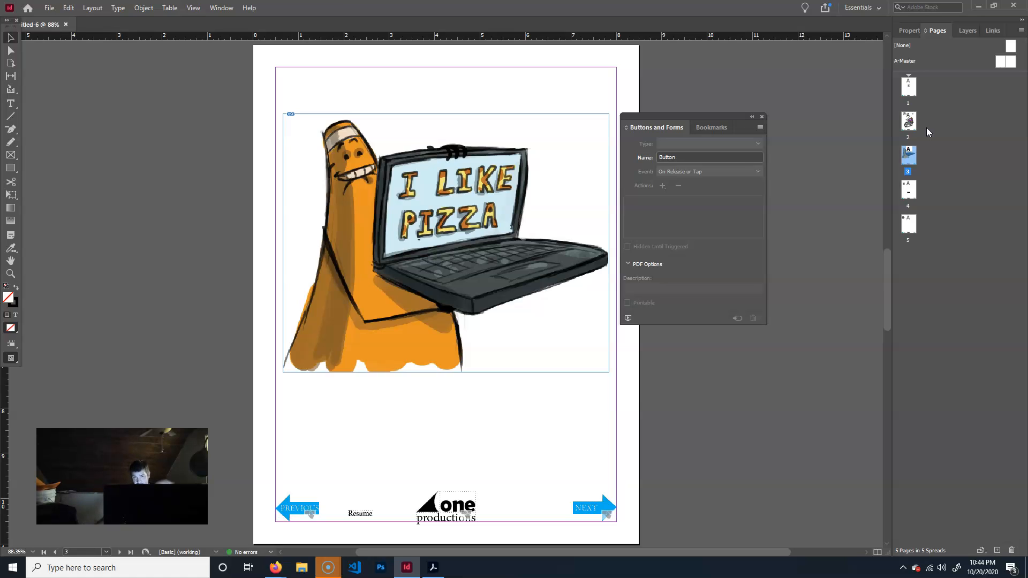
Review the video on page 4 and the resume on page 5, and open the A-Master spread.
click(909, 190)
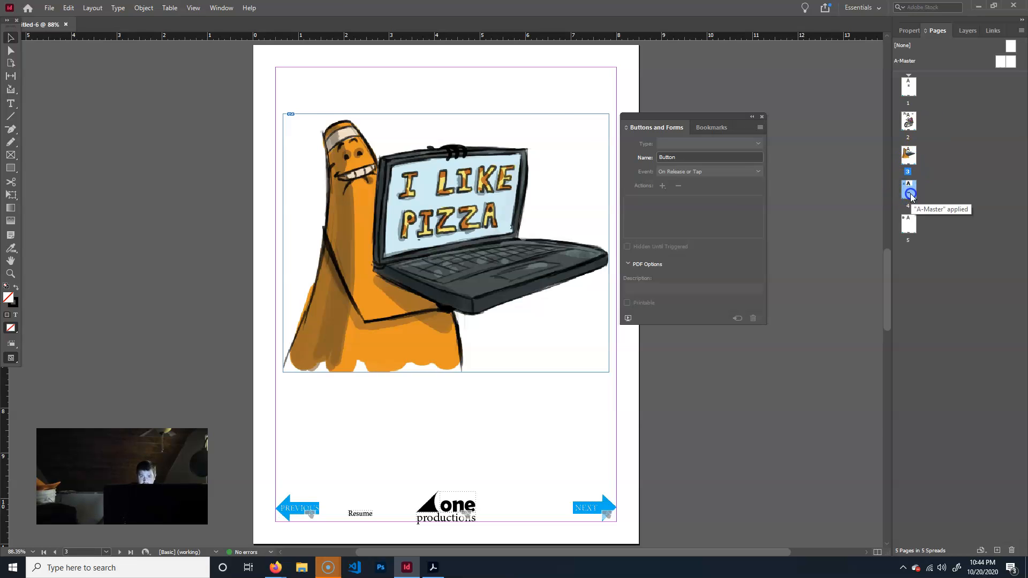
double_click(910, 193)
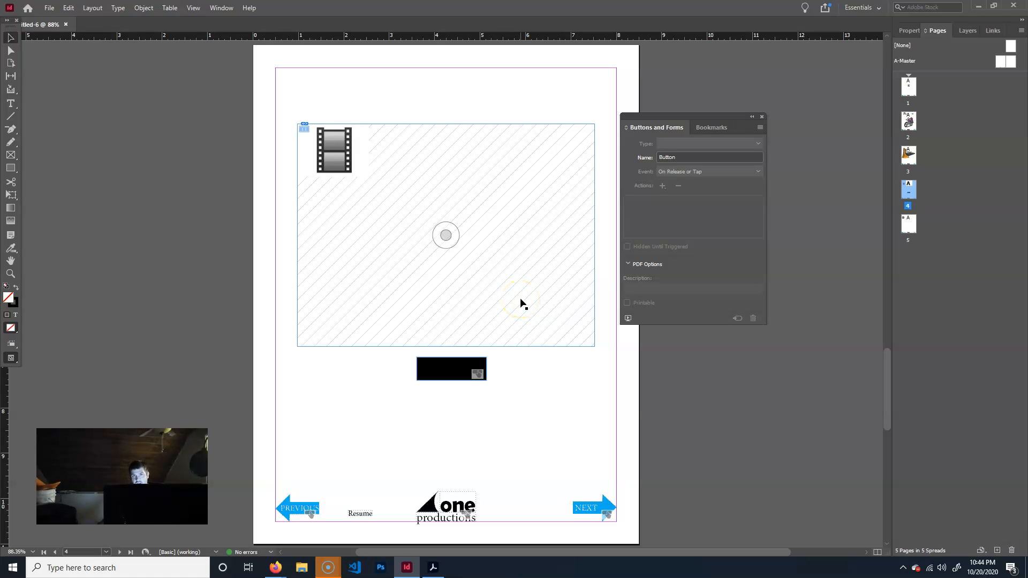
double_click(908, 227)
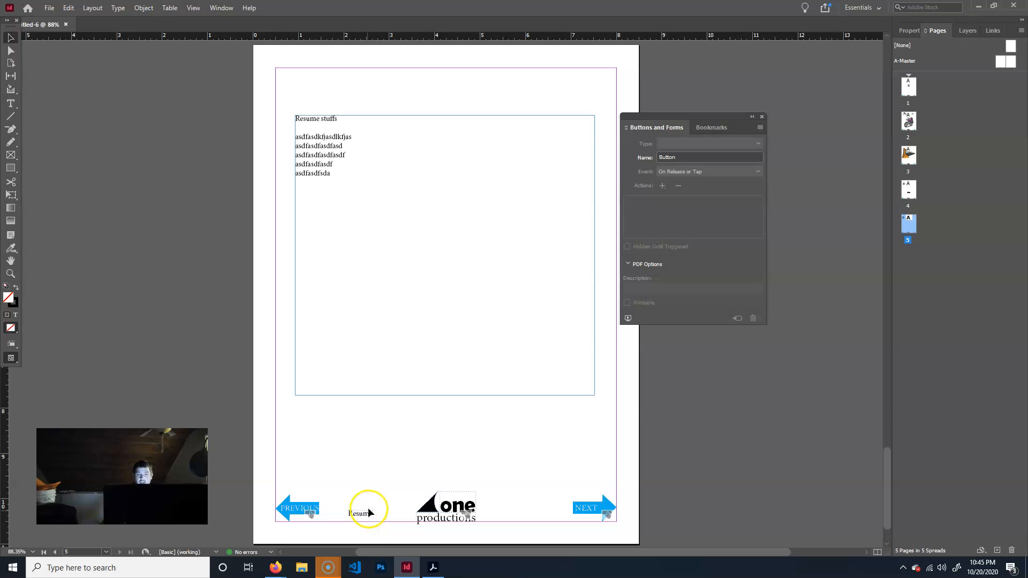
double_click(1000, 62)
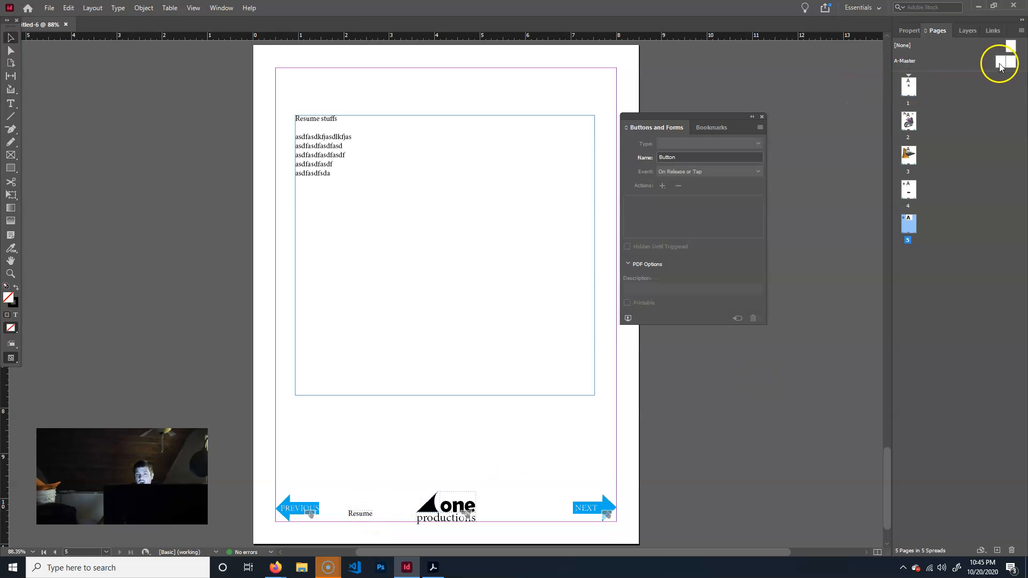
Check the logo and navigation elements on pages 1, 2 and 3, and return to page 1.
double_click(909, 85)
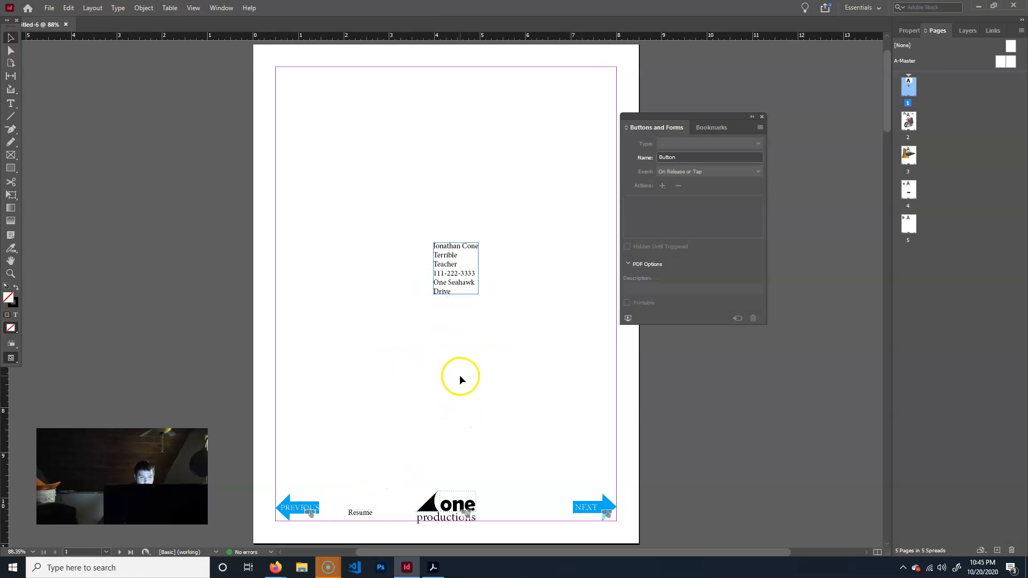
double_click(908, 120)
double_click(908, 155)
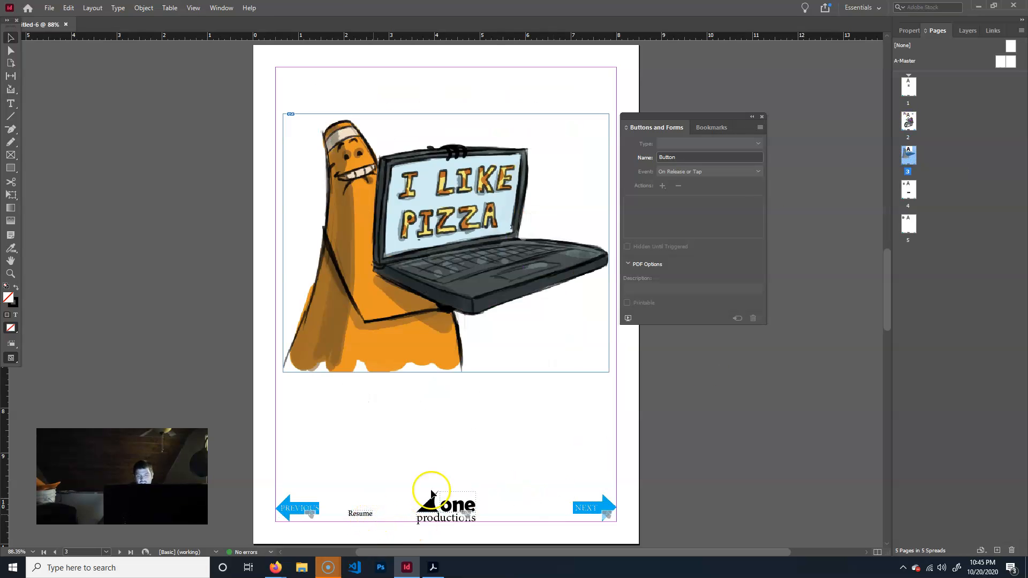
click(902, 90)
click(902, 91)
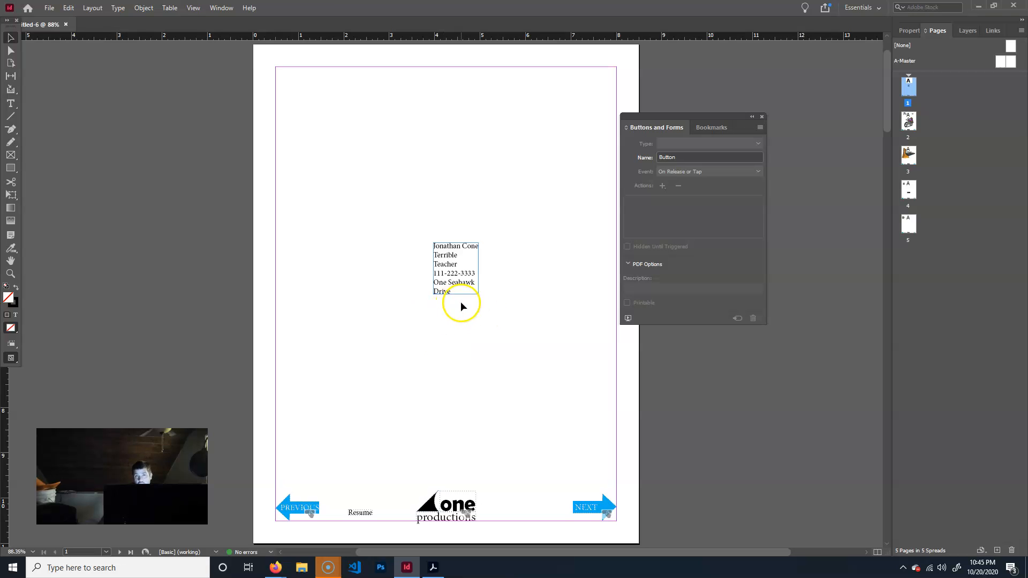
View the resume on page 5, return to page 1, and review pages 2 and 3.
double_click(910, 224)
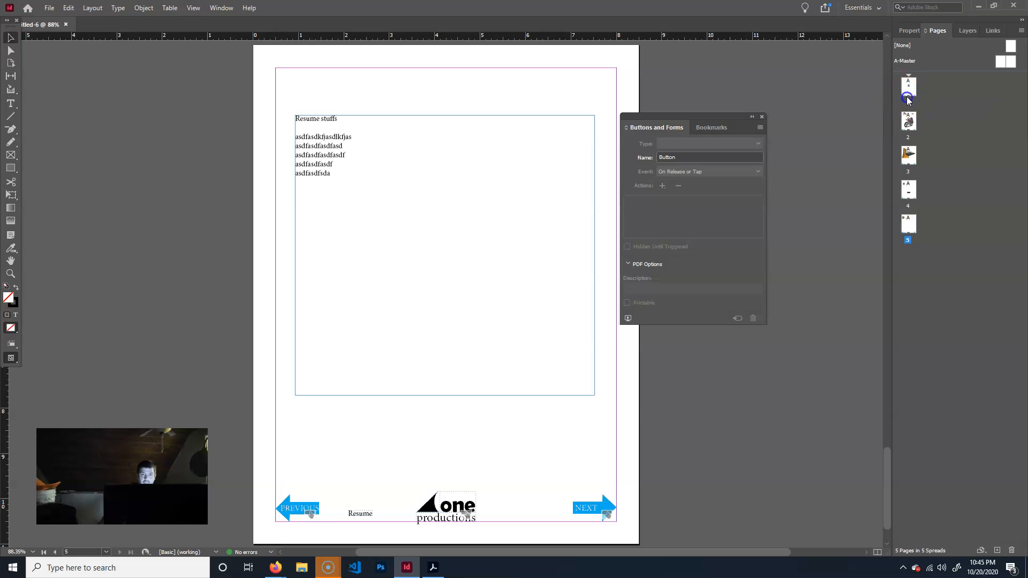
click(917, 220)
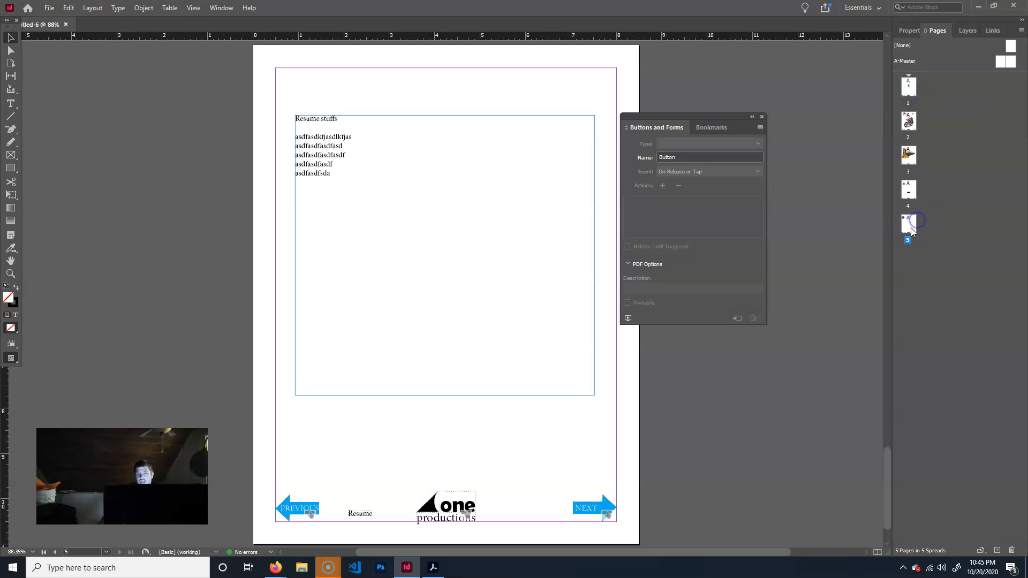
double_click(903, 93)
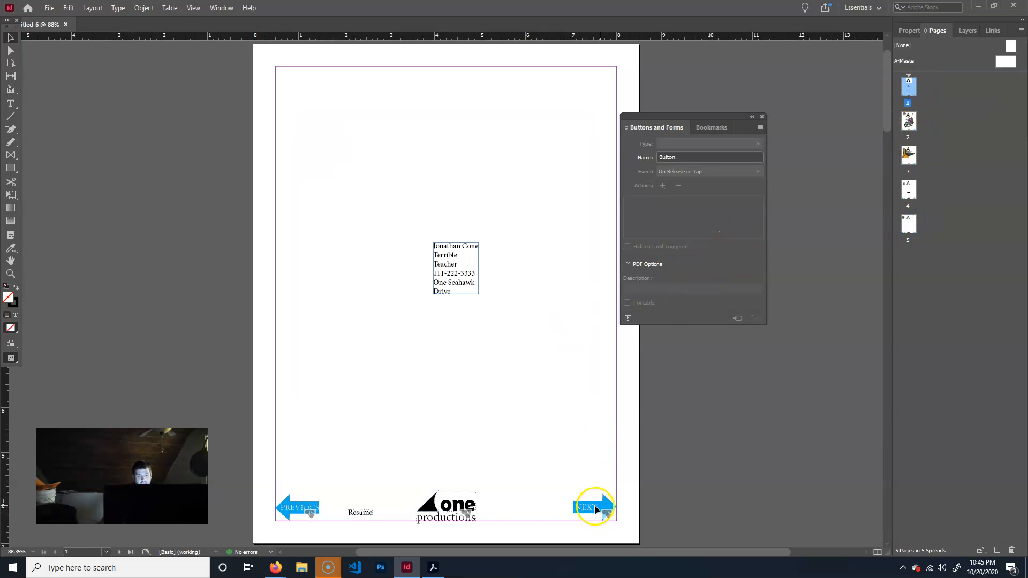
click(910, 122)
double_click(912, 122)
double_click(913, 156)
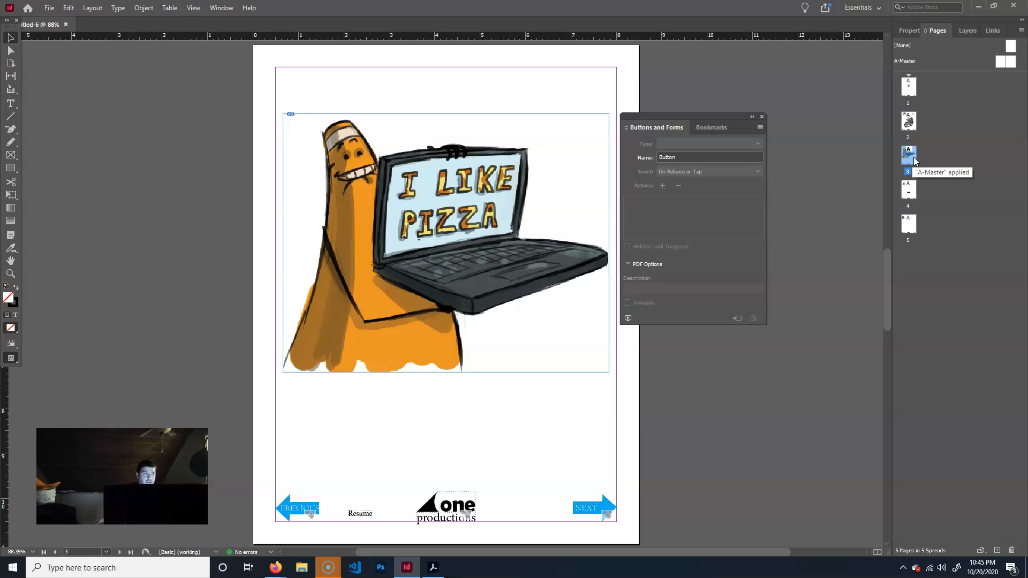
click(50, 8)
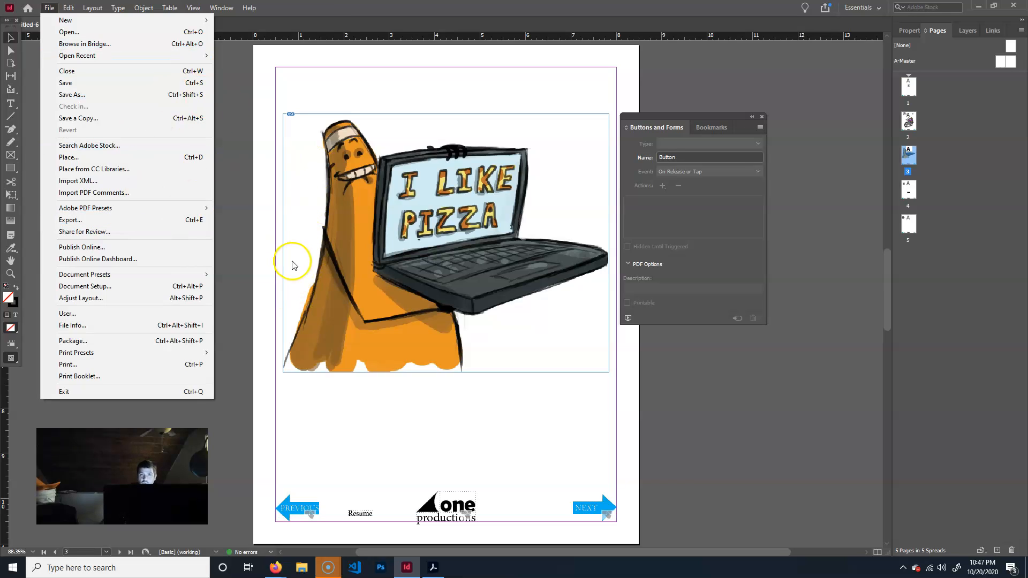
click(771, 471)
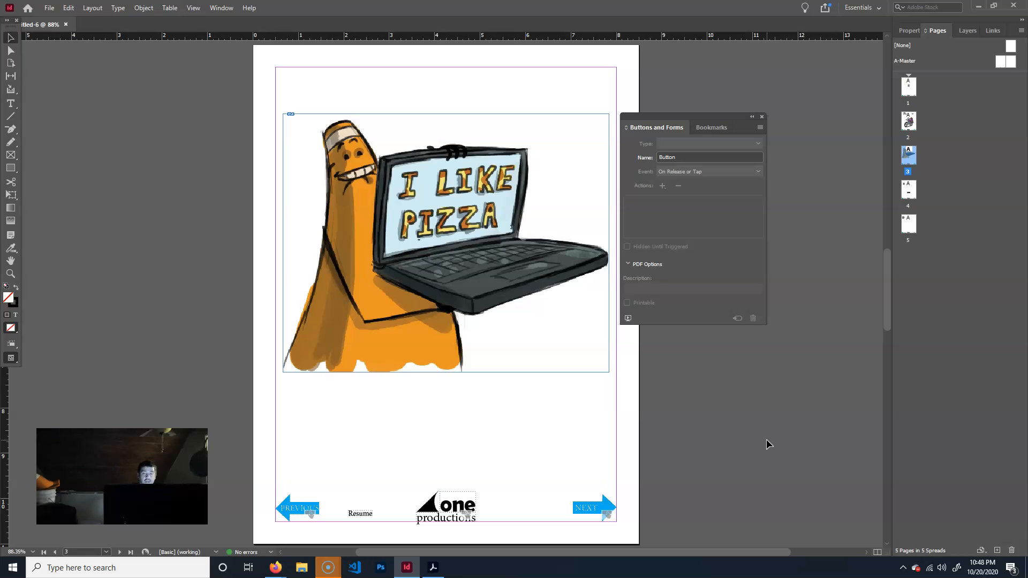
click(729, 387)
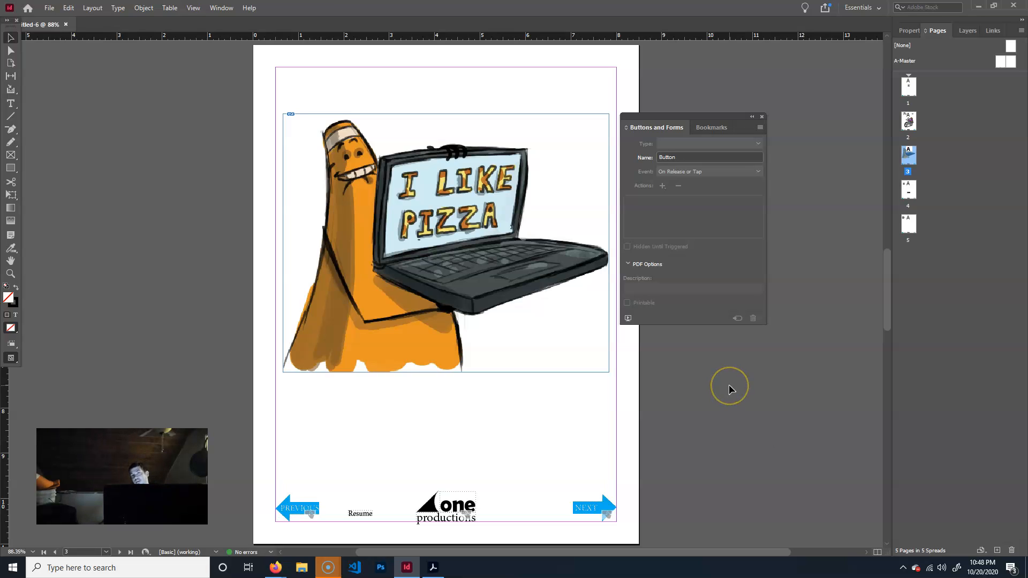